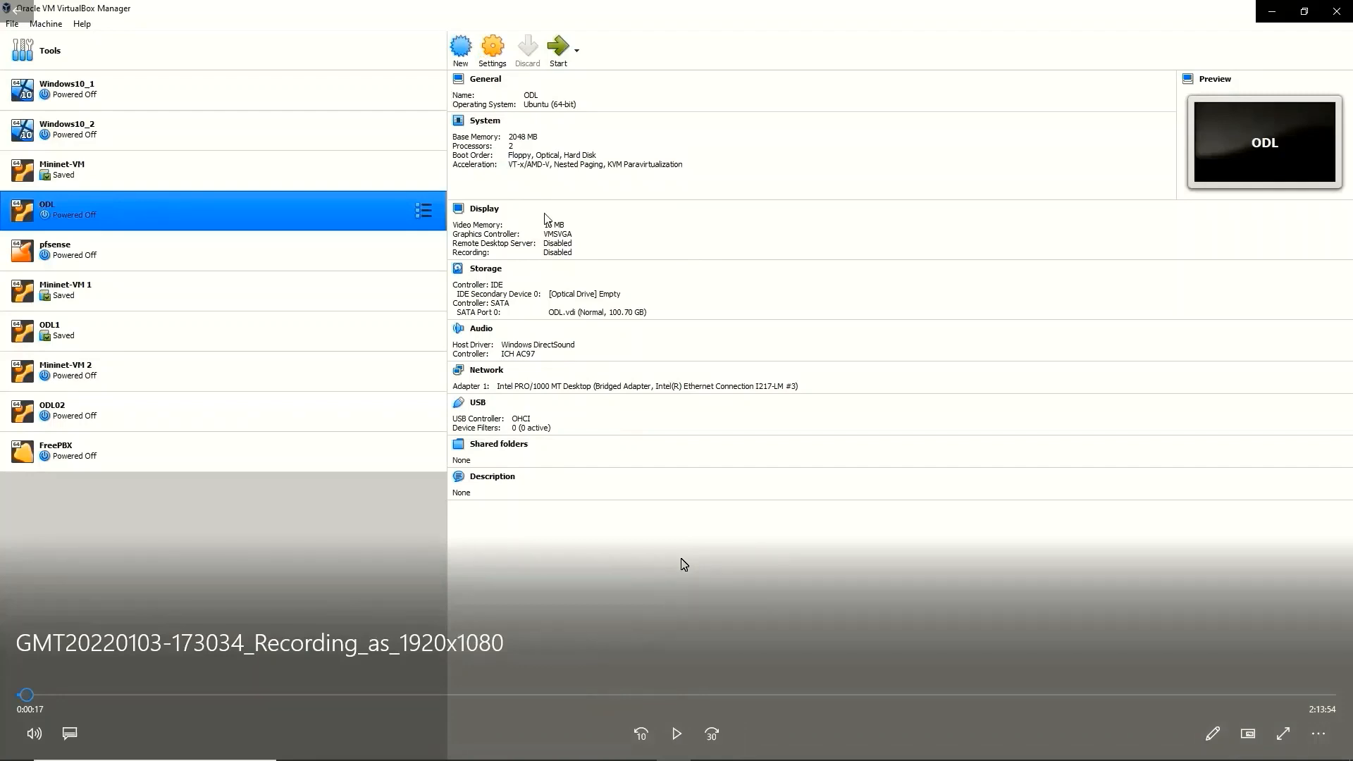
# Step: Create a new VM named FreePBX2 as Linux, Other Linux (64-bit), and continue to memory size
pyautogui.click(676, 733)
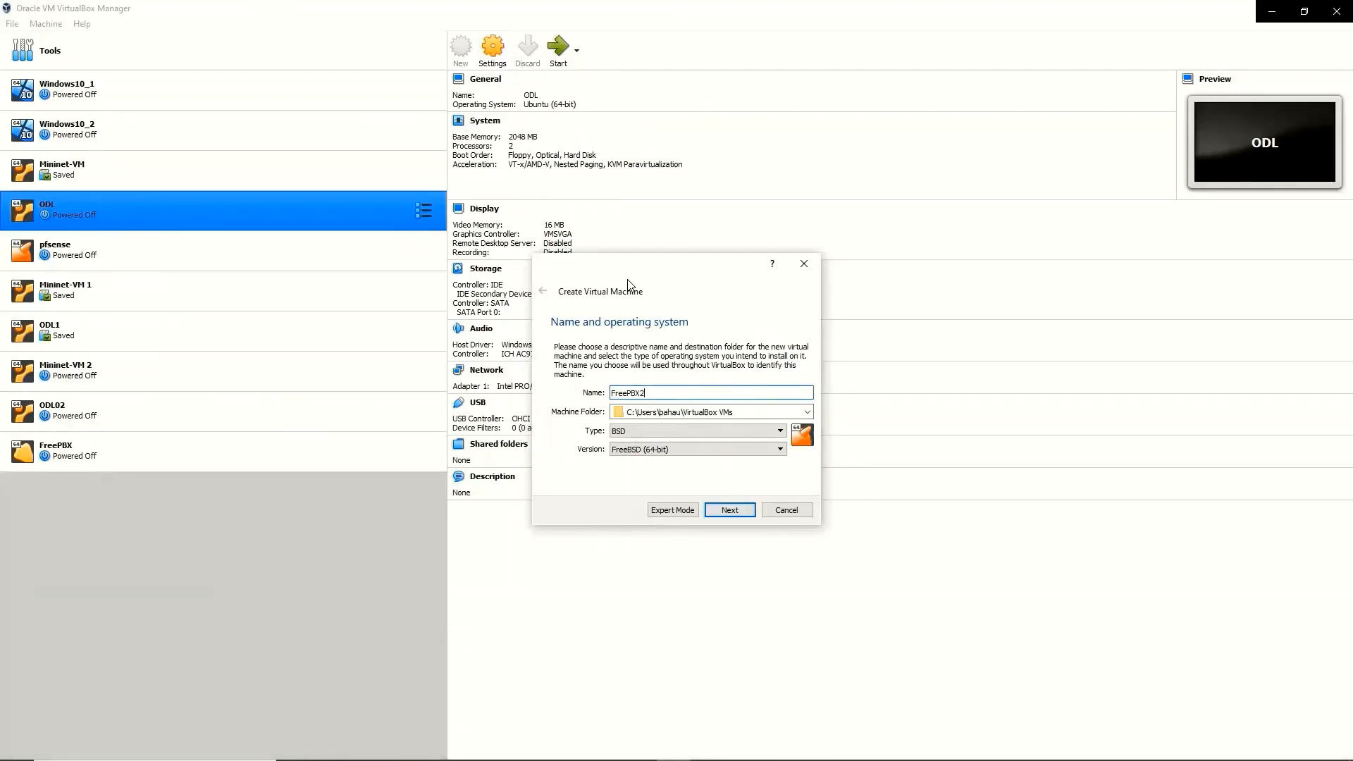
pyautogui.moveTo(612, 454)
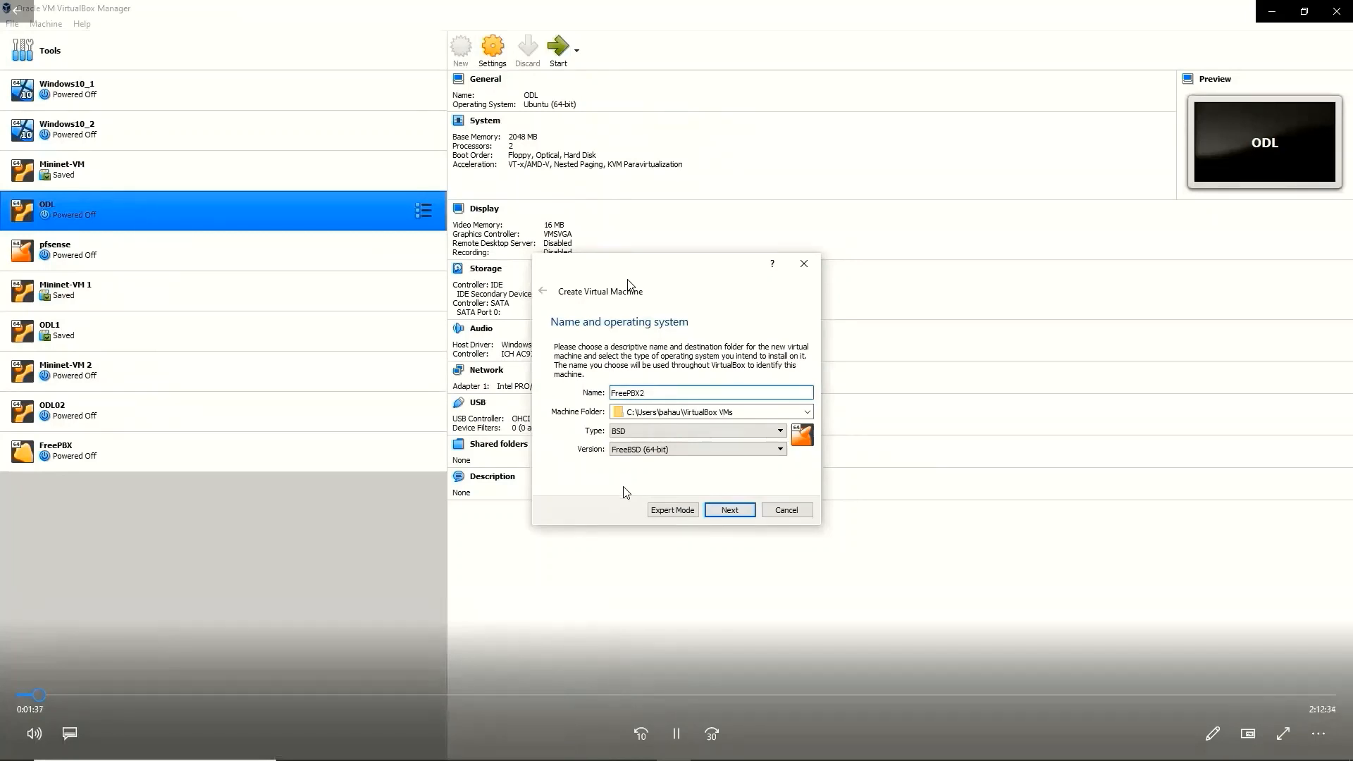
pyautogui.click(702, 431)
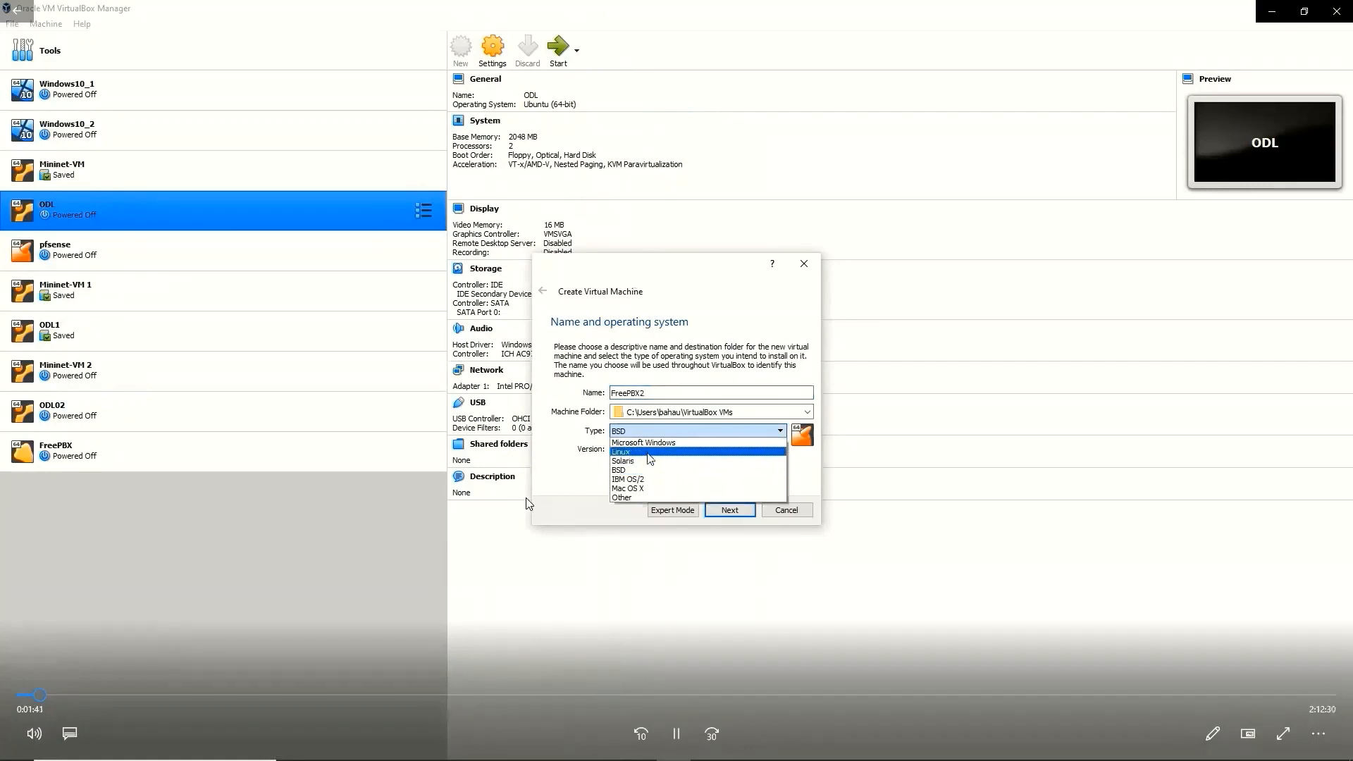
pyautogui.click(676, 452)
pyautogui.click(707, 451)
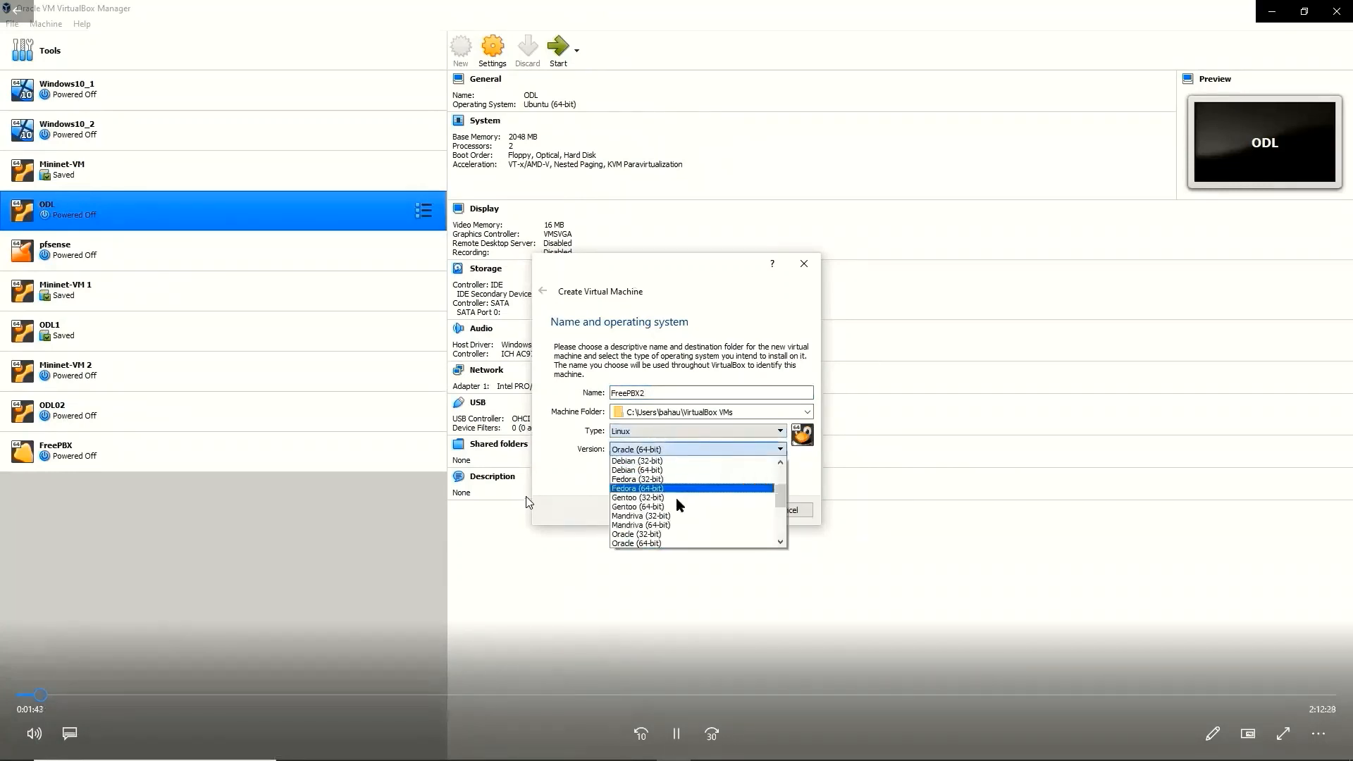
pyautogui.moveTo(781, 487); pyautogui.dragTo(784, 539)
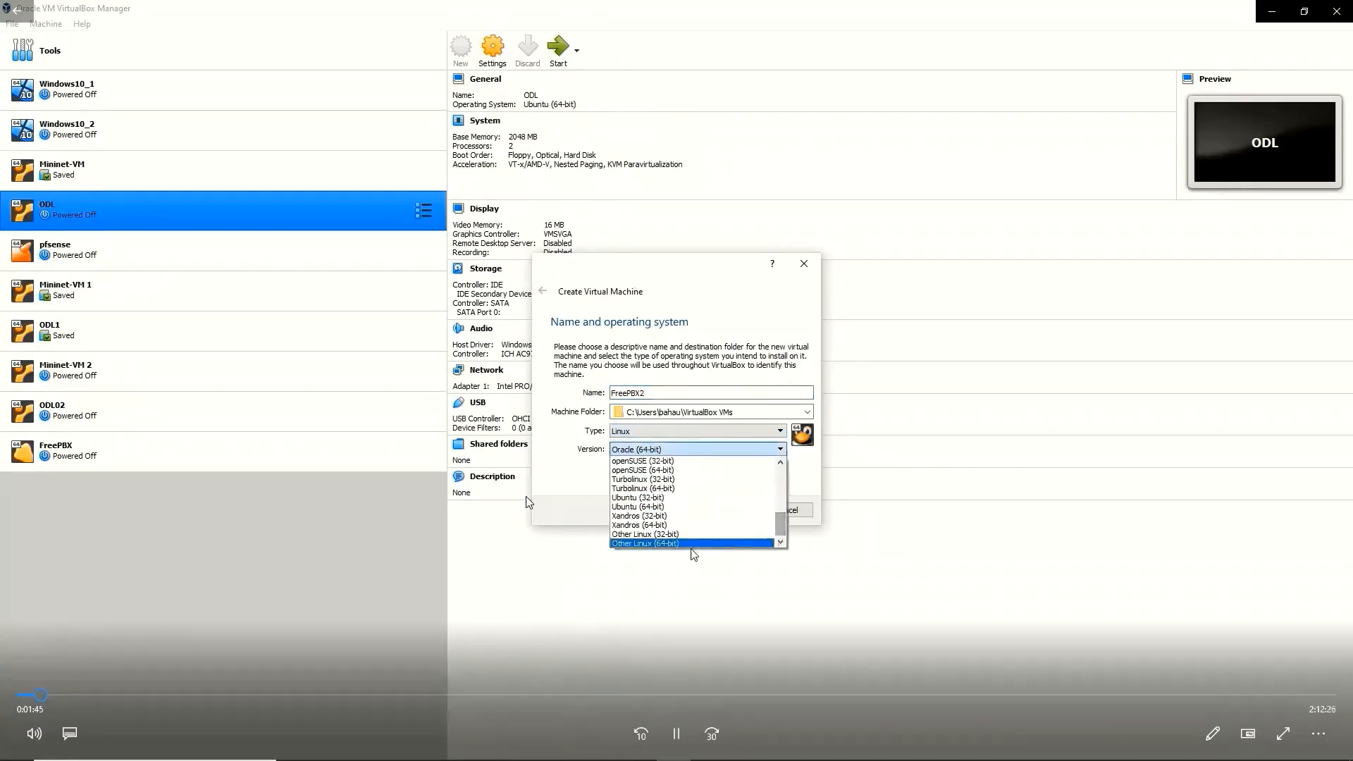
pyautogui.click(692, 545)
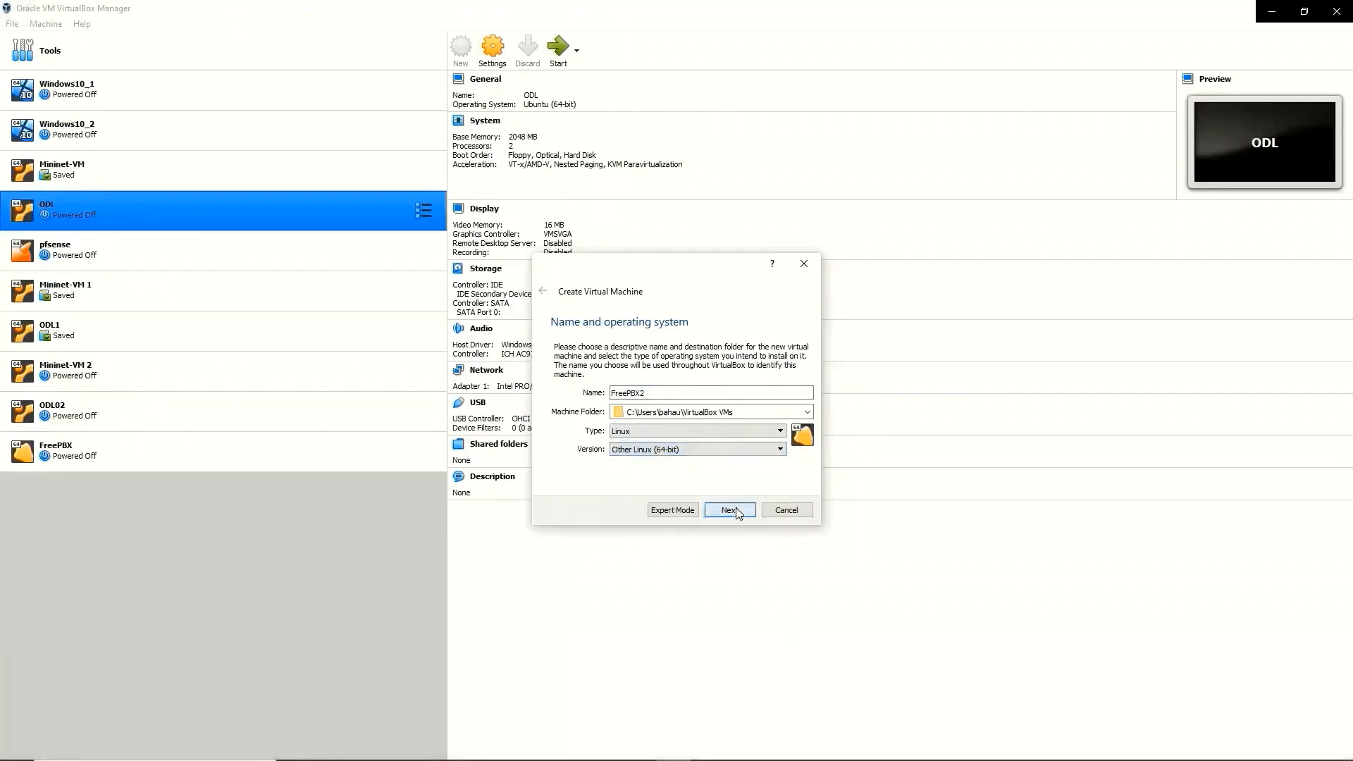
pyautogui.click(729, 510)
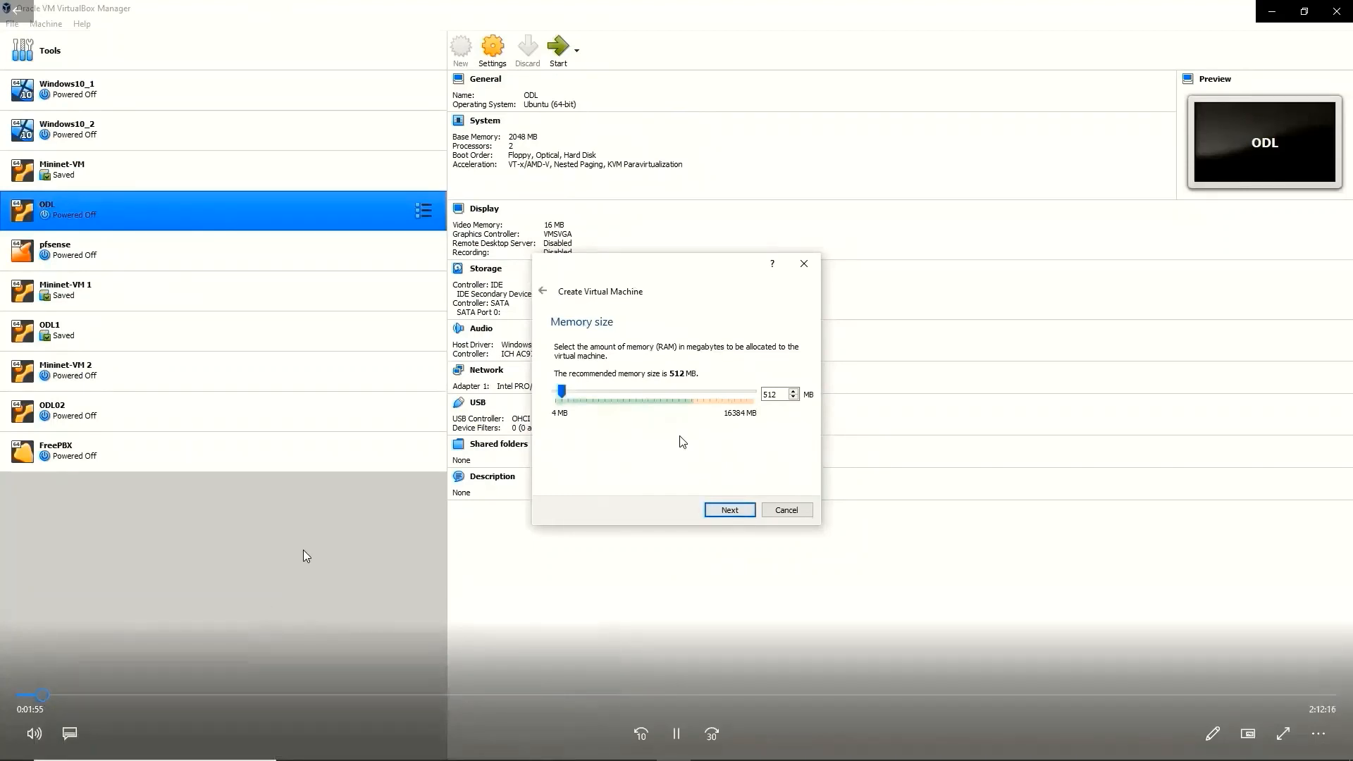
# Step: Finish the FreePBX2 wizard, attach the FreePBX ISO, and boot it to the console at 10.0.0.22
pyautogui.click(362, 694)
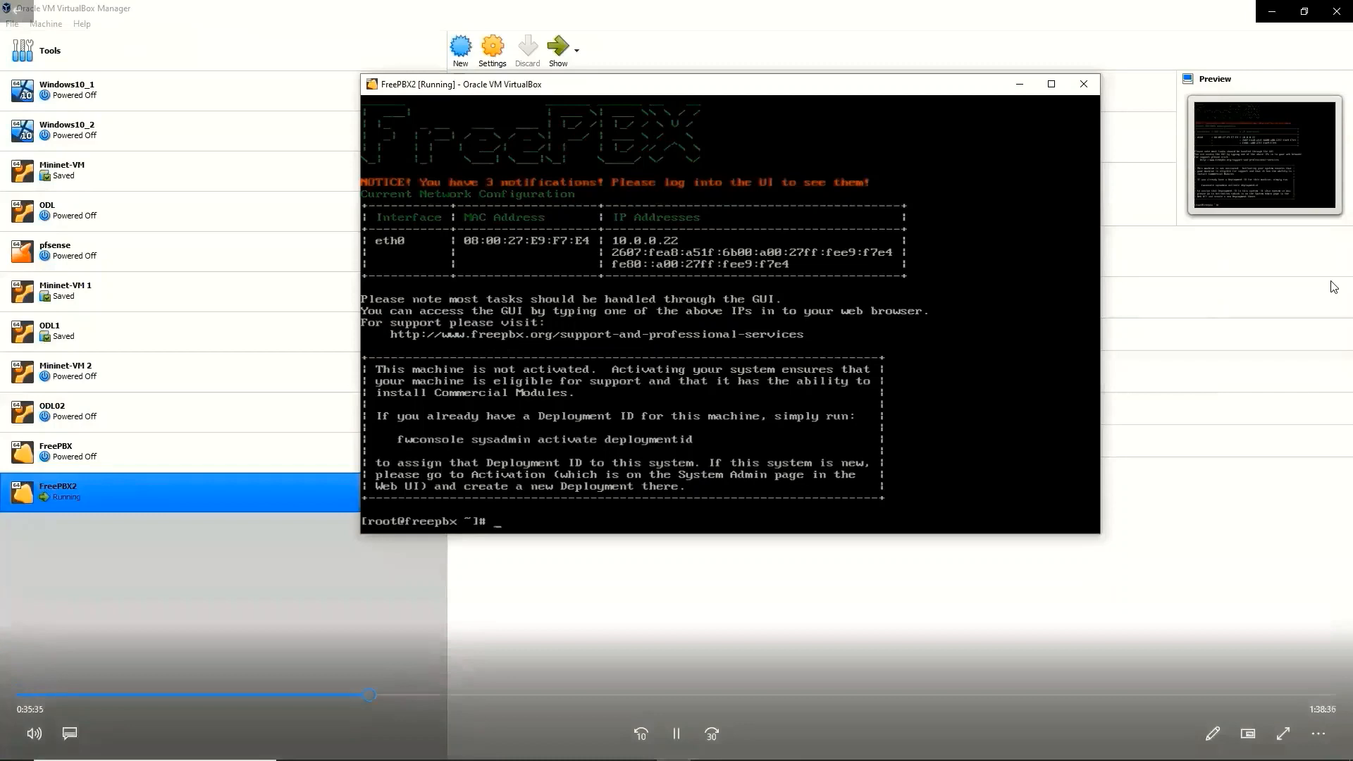
pyautogui.click(425, 695)
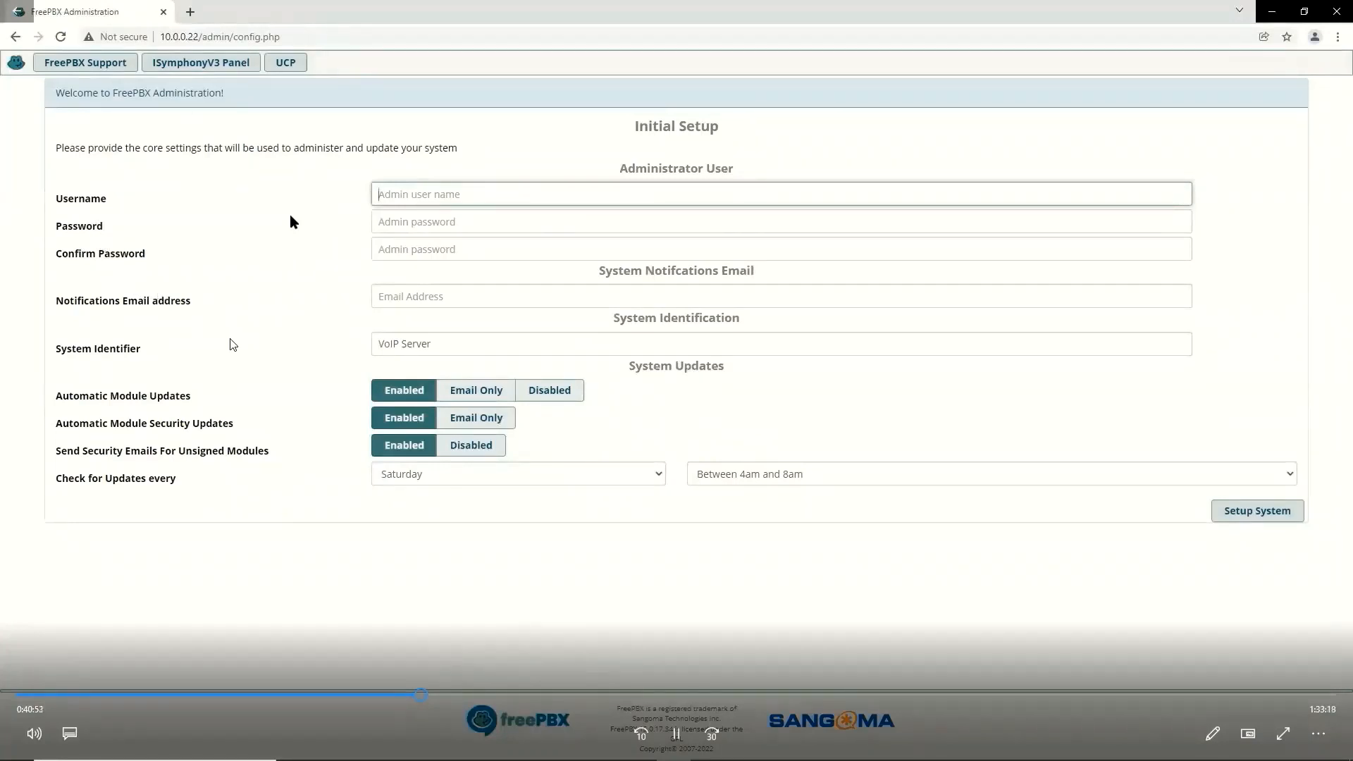
# Step: Finish Initial Setup and begin a new chan_pjsip extension with user extension 2001
pyautogui.click(431, 696)
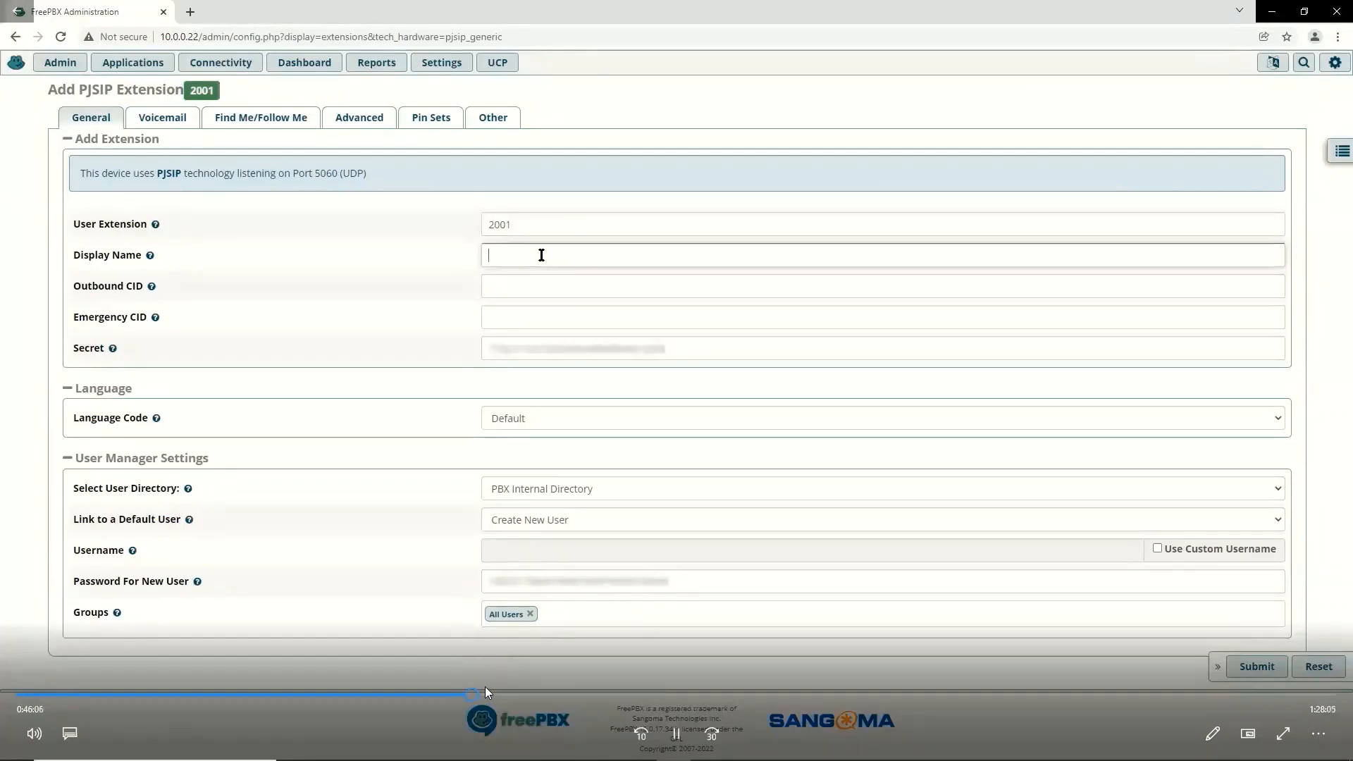
# Step: Apply the config for extension 2001 (PBX2User1), then open a Terminal in the Ubuntu VM
pyautogui.moveTo(478, 695); pyautogui.dragTo(499, 695)
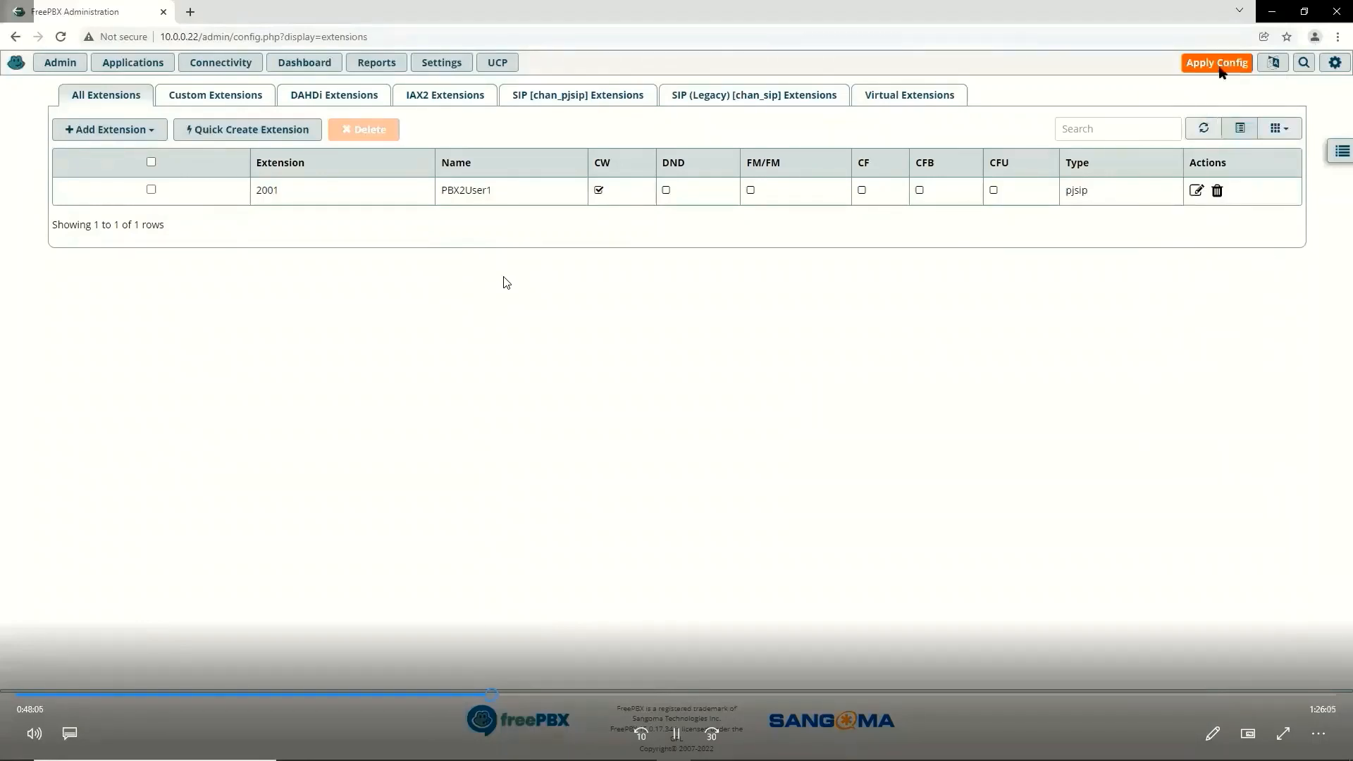
pyautogui.click(1220, 68)
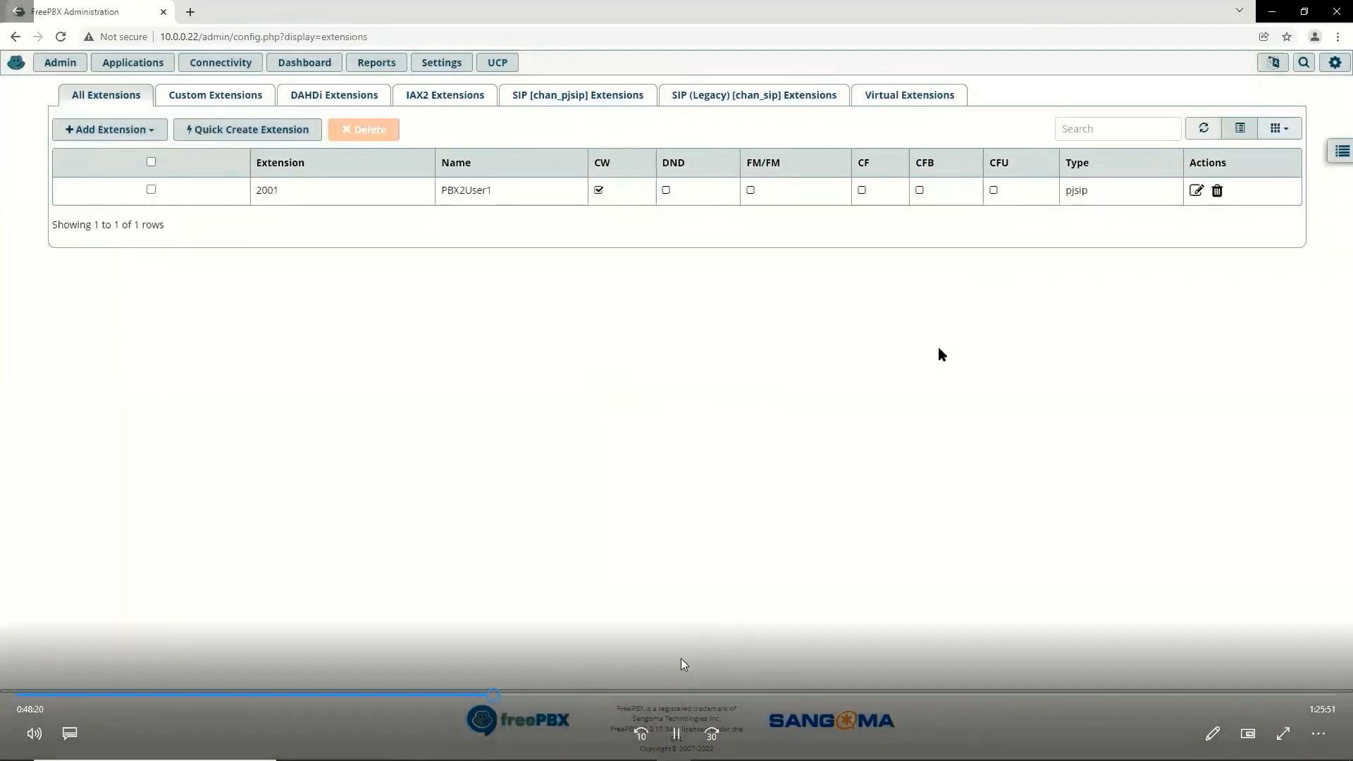
pyautogui.click(666, 695)
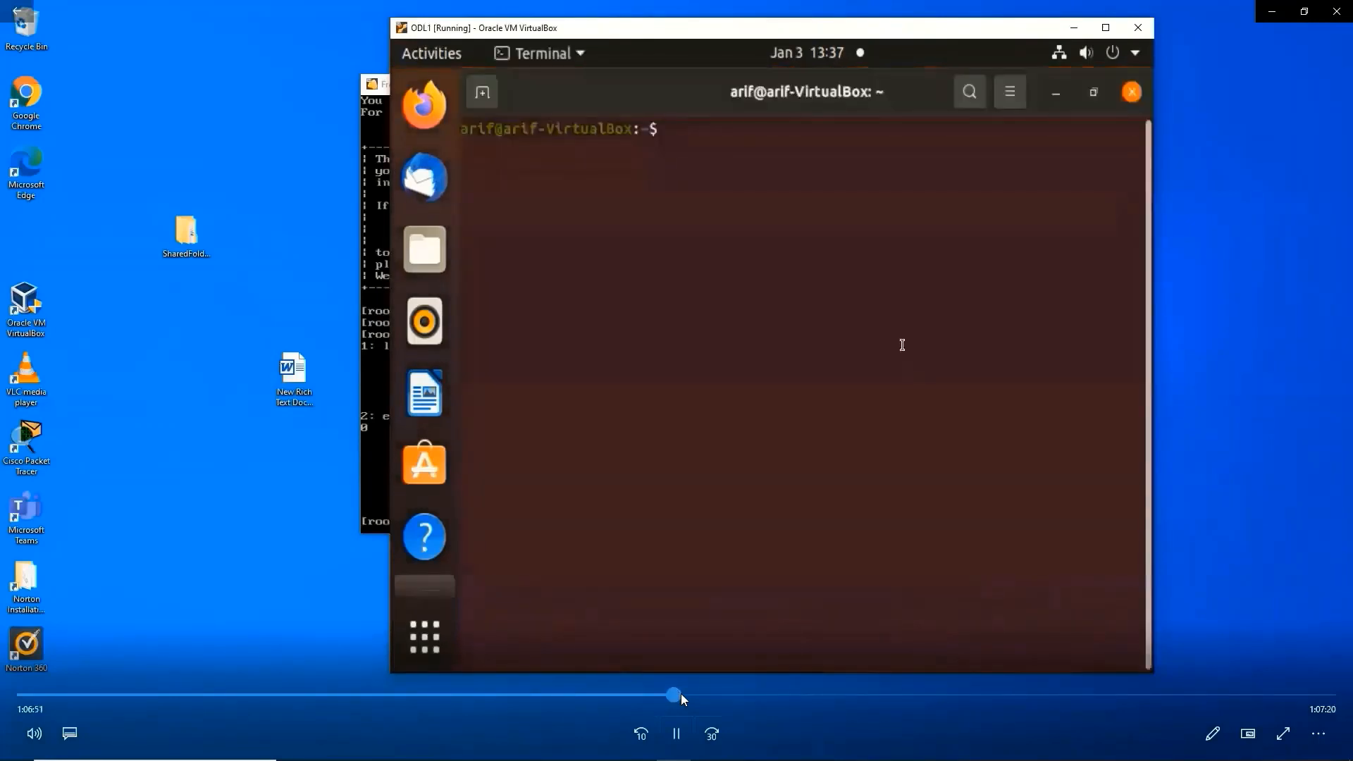
# Step: Run sudo apt install linphone in Terminal and wait for the installation to finish
pyautogui.moveTo(684, 693); pyautogui.dragTo(689, 691)
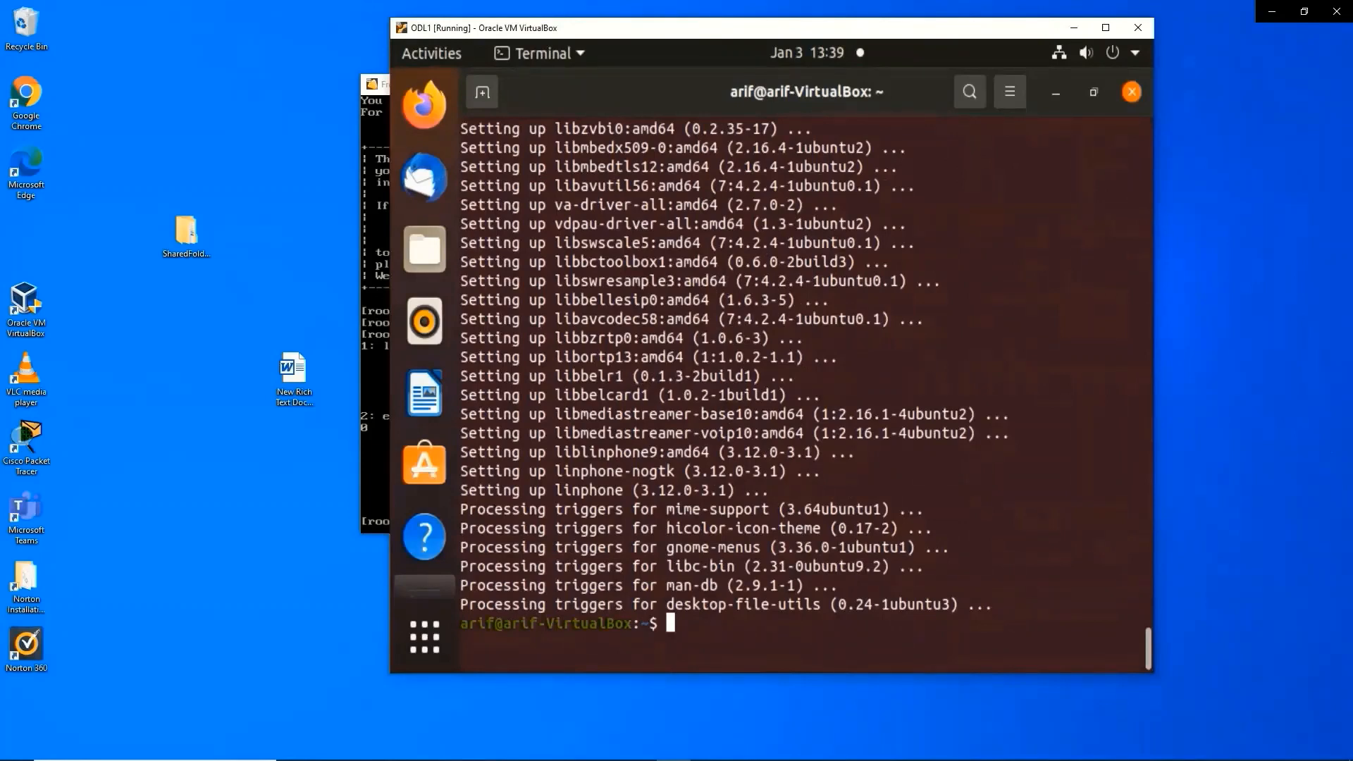
pyautogui.moveTo(677, 558)
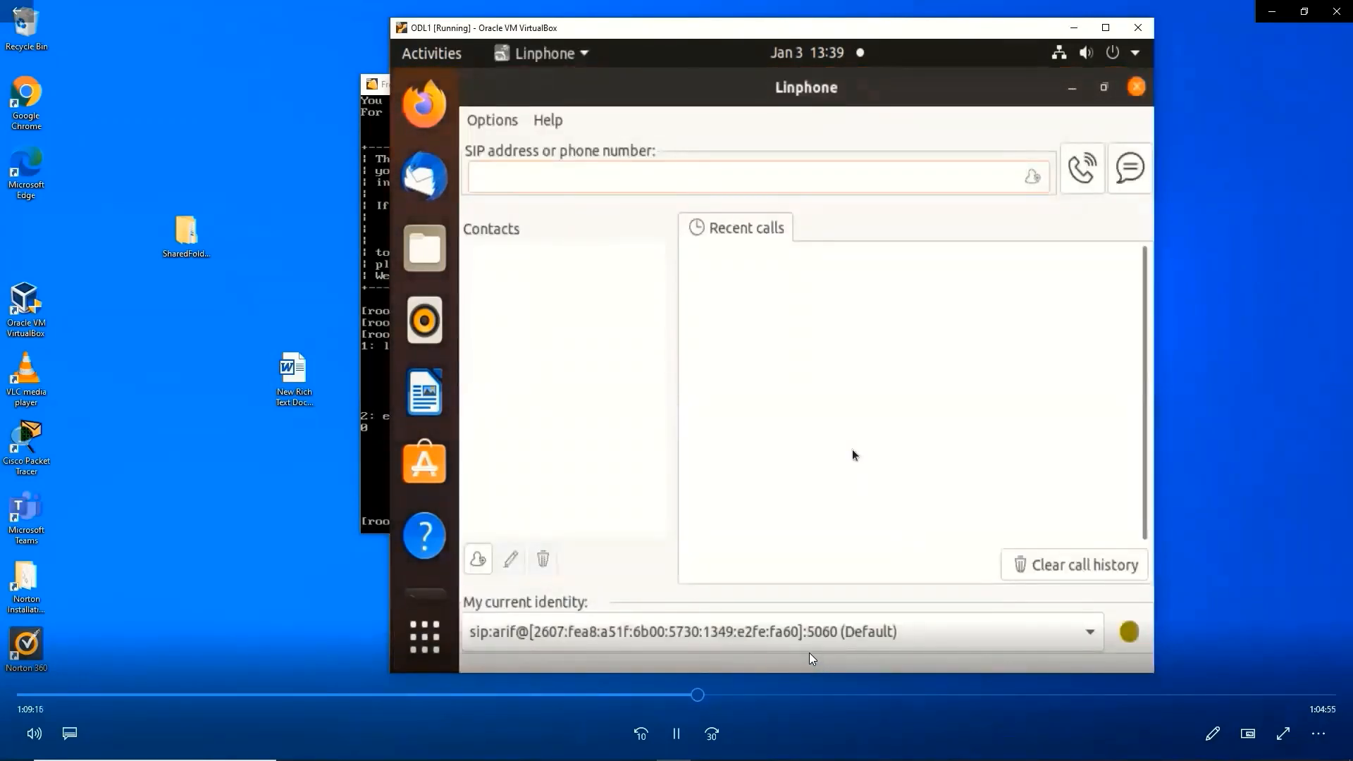
pyautogui.click(745, 692)
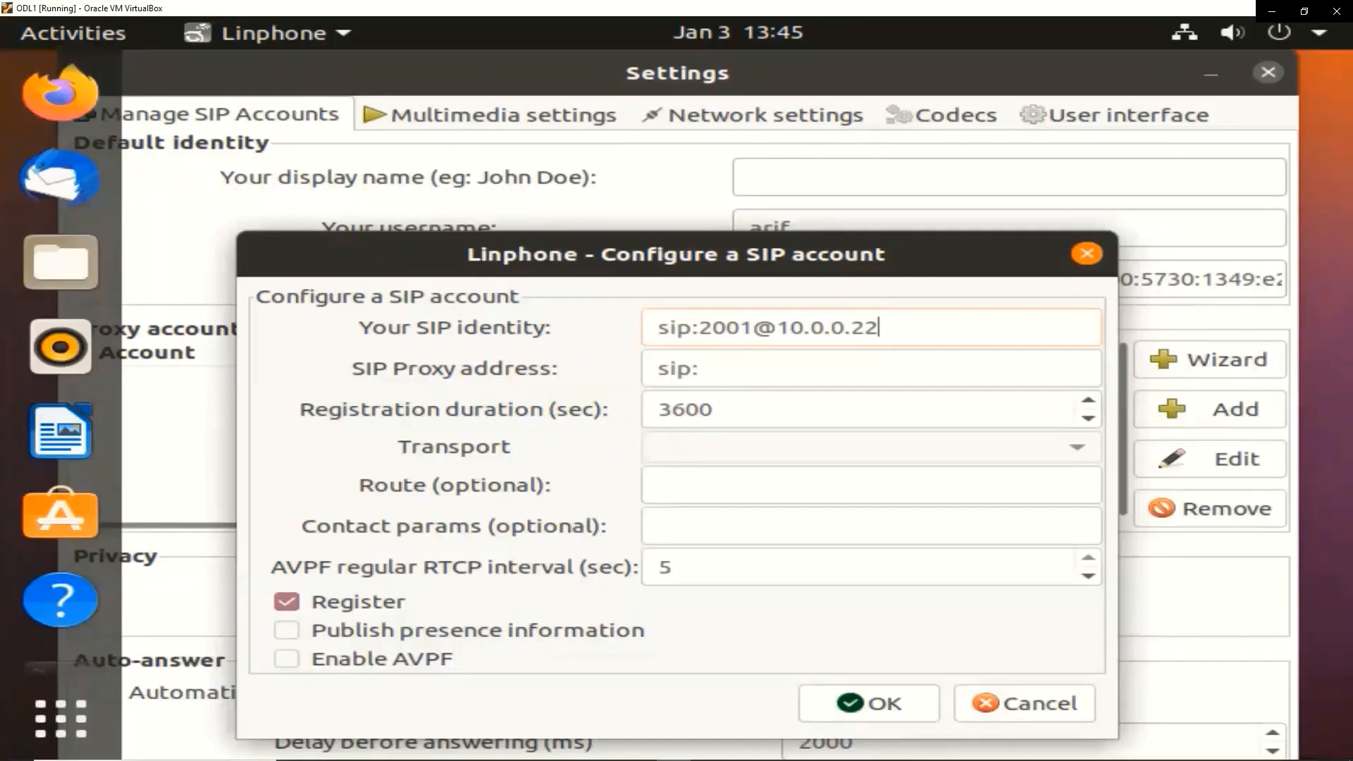
# Step: Set the SIP proxy address to sip:10.0.0.22
pyautogui.click(748, 365)
pyautogui.write('1')
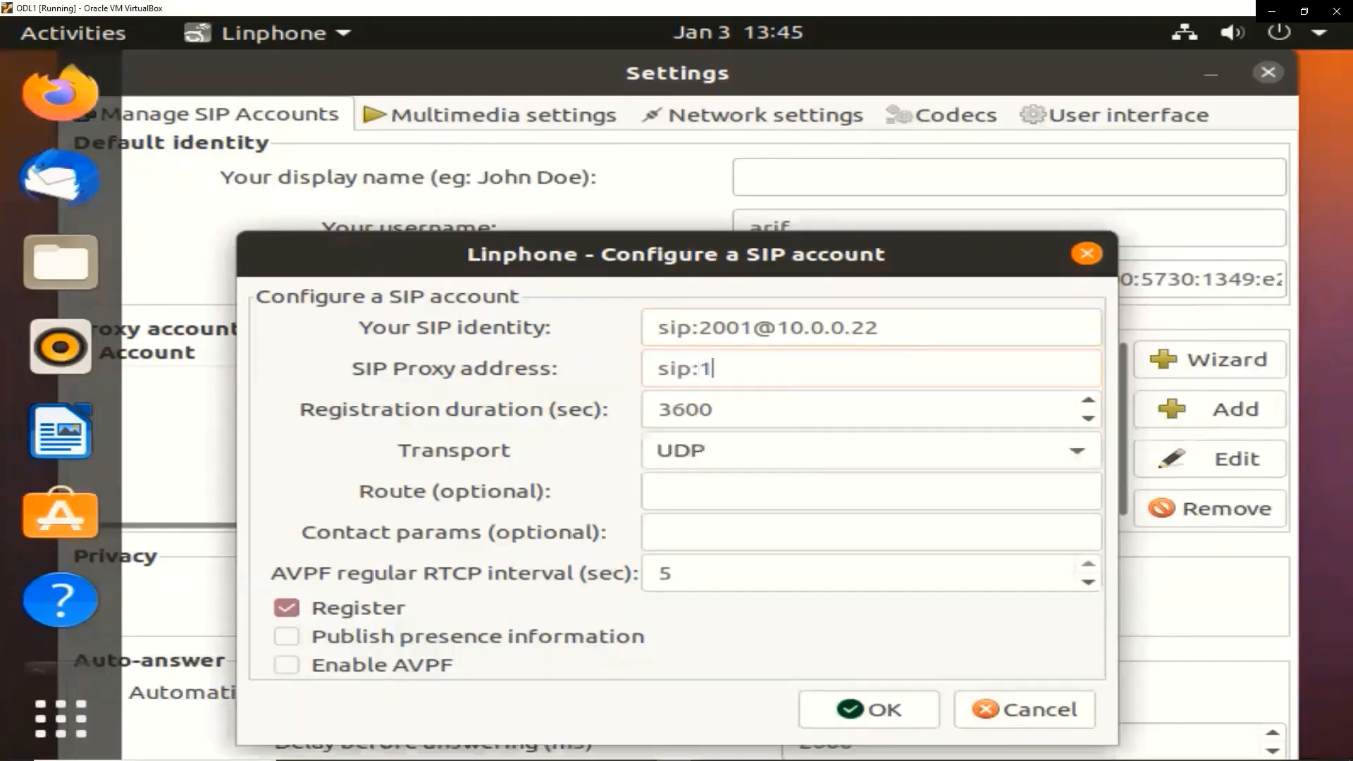
pyautogui.write('0.0.0.22')
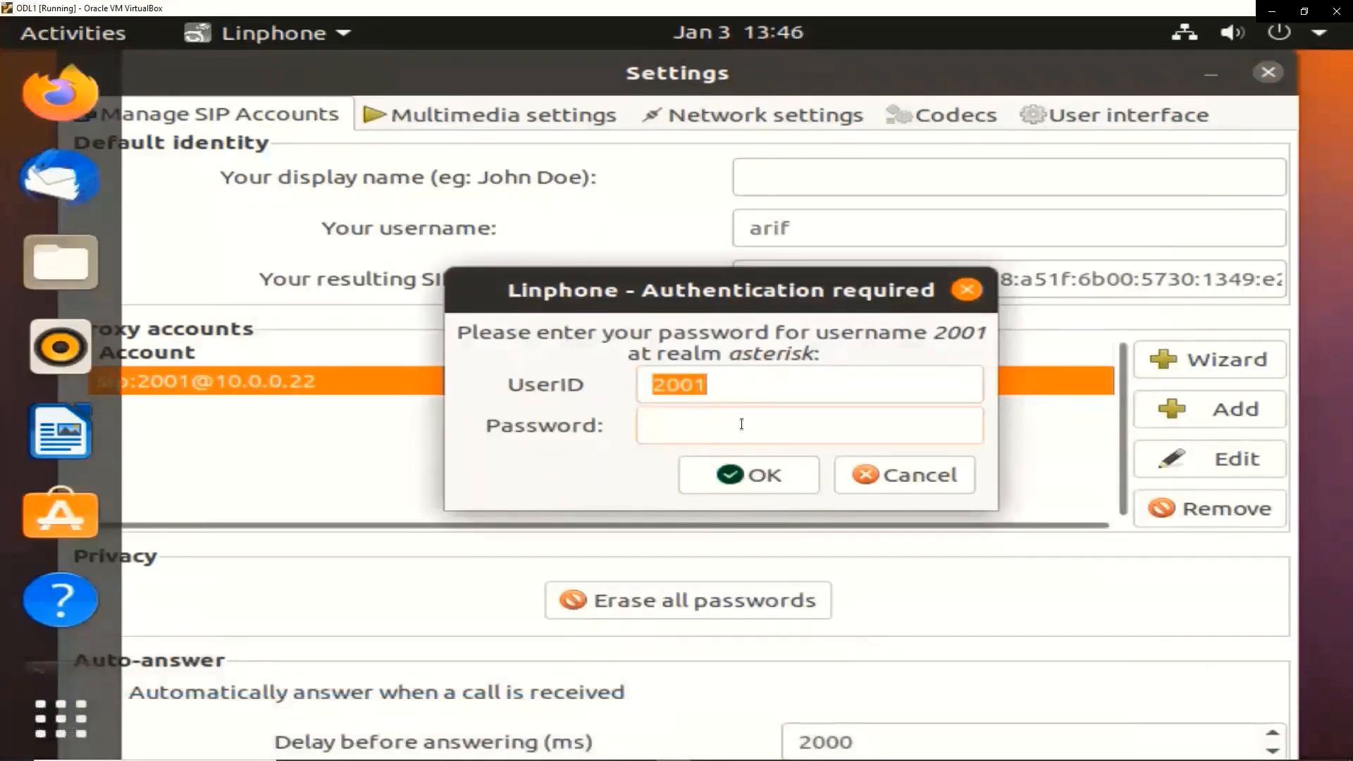
# Step: Enter the extension password for account 2001 so it registers with the server
pyautogui.write('2001234')
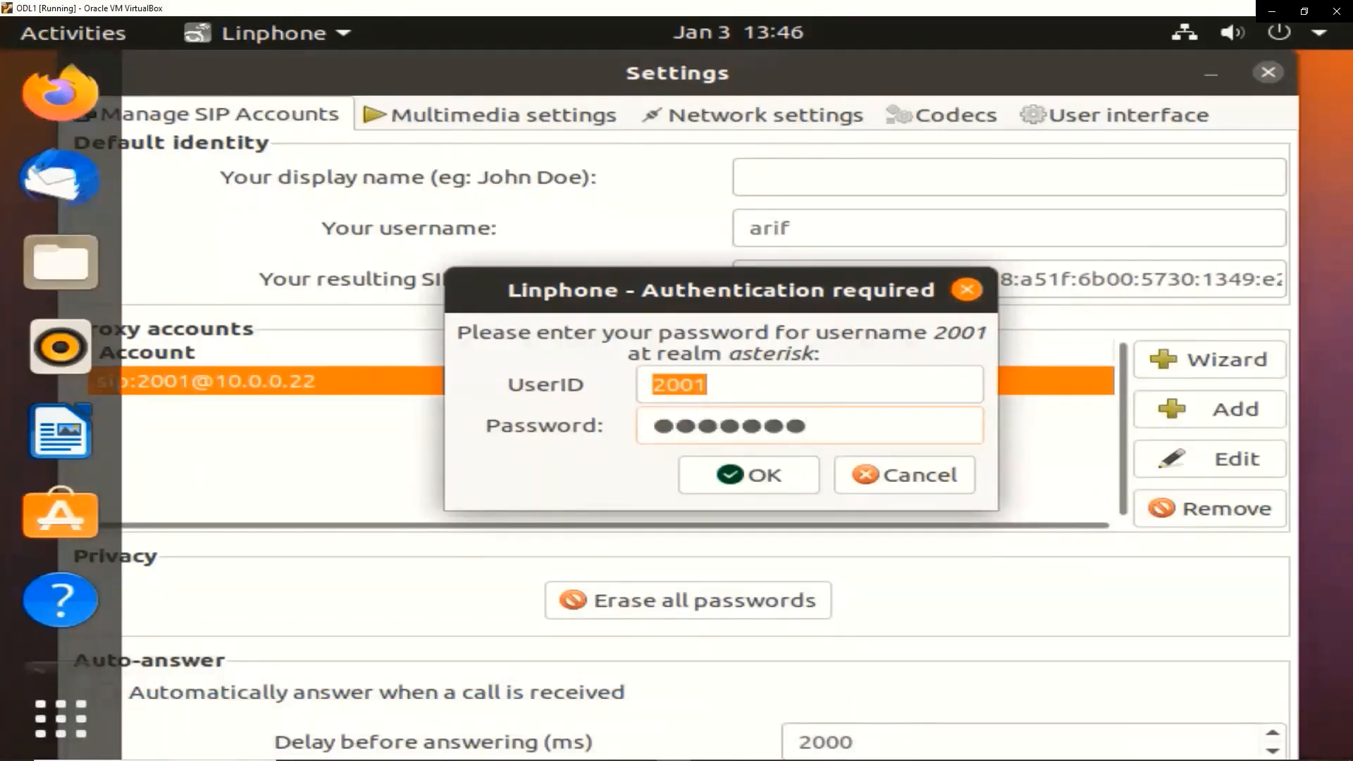
pyautogui.click(741, 476)
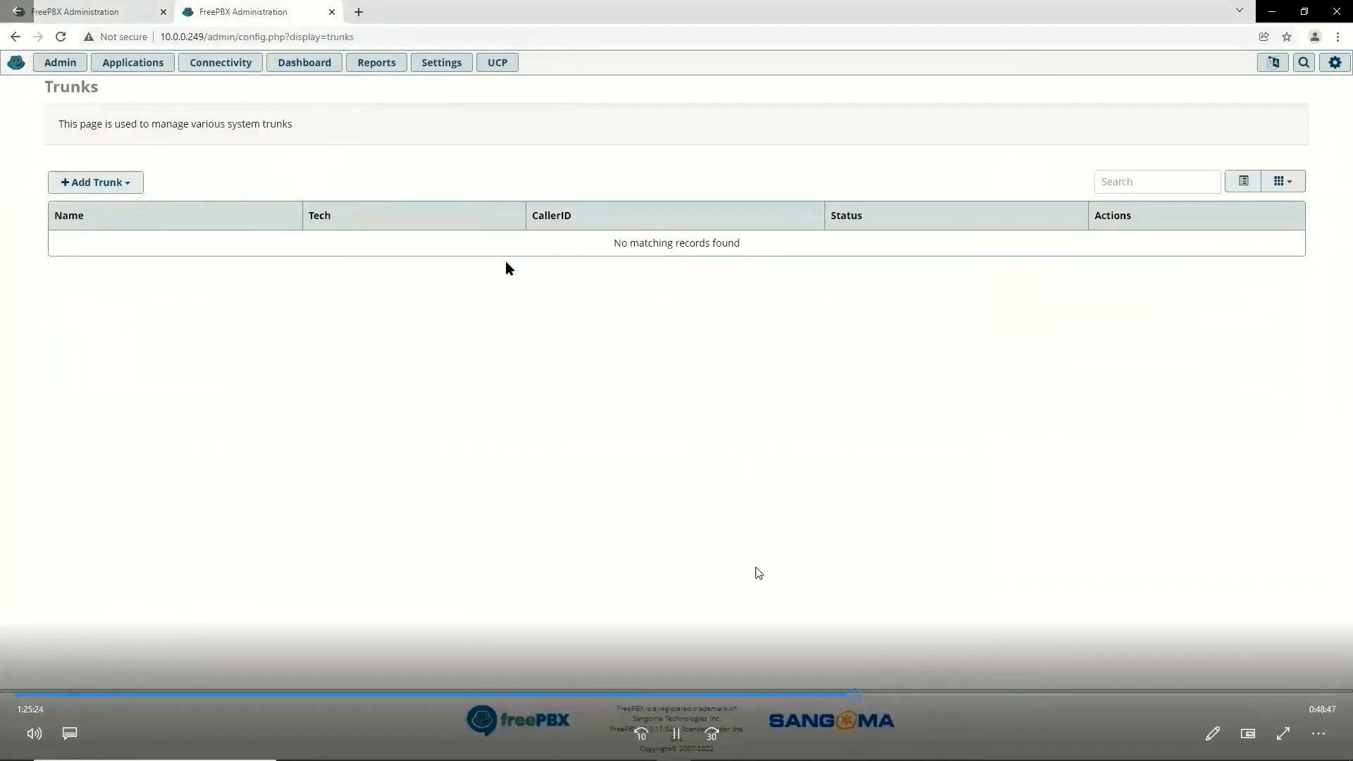
# Step: Add a chan_pjsip trunk named ToPBX2 on the 10.0.0.249 server
pyautogui.click(890, 695)
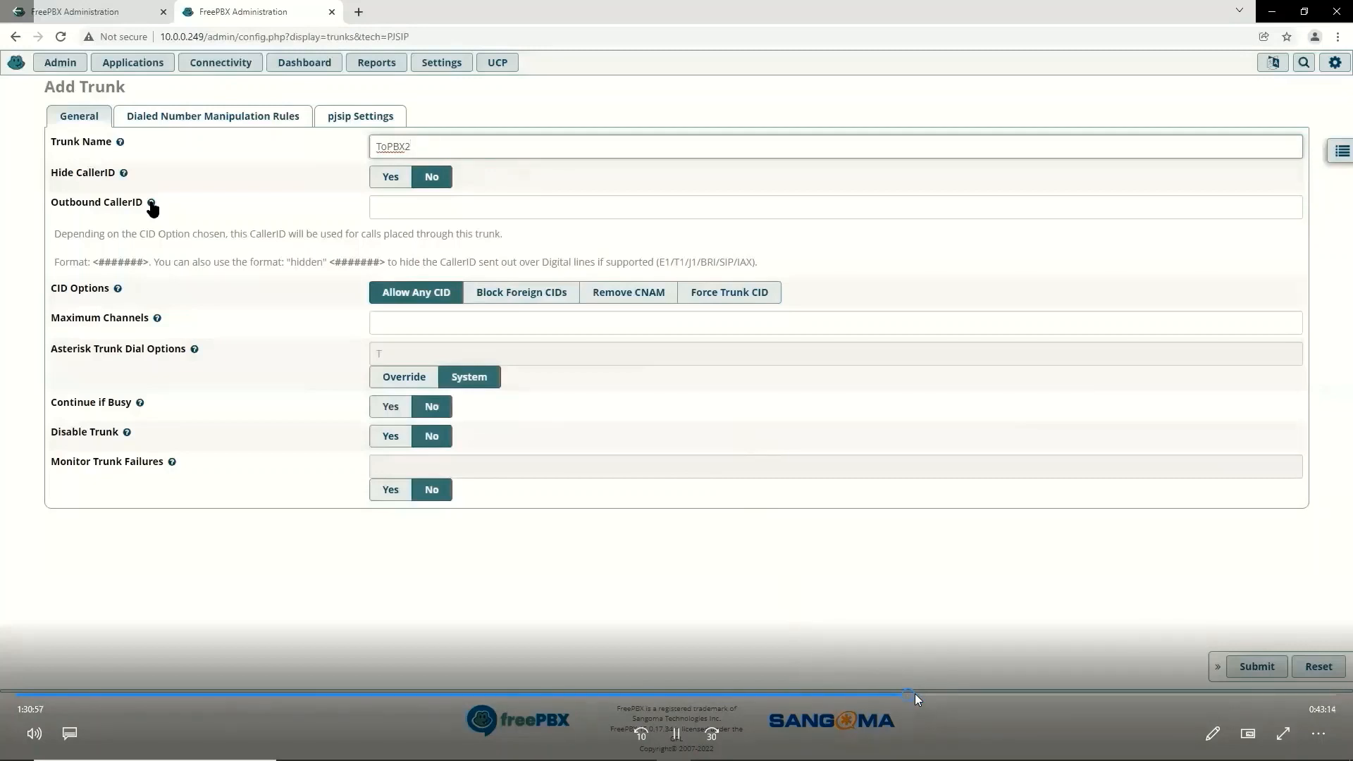
# Step: Scrub the tutorial video slightly forward past naming the ToPBX2 trunk
pyautogui.moveTo(915, 695); pyautogui.dragTo(930, 698)
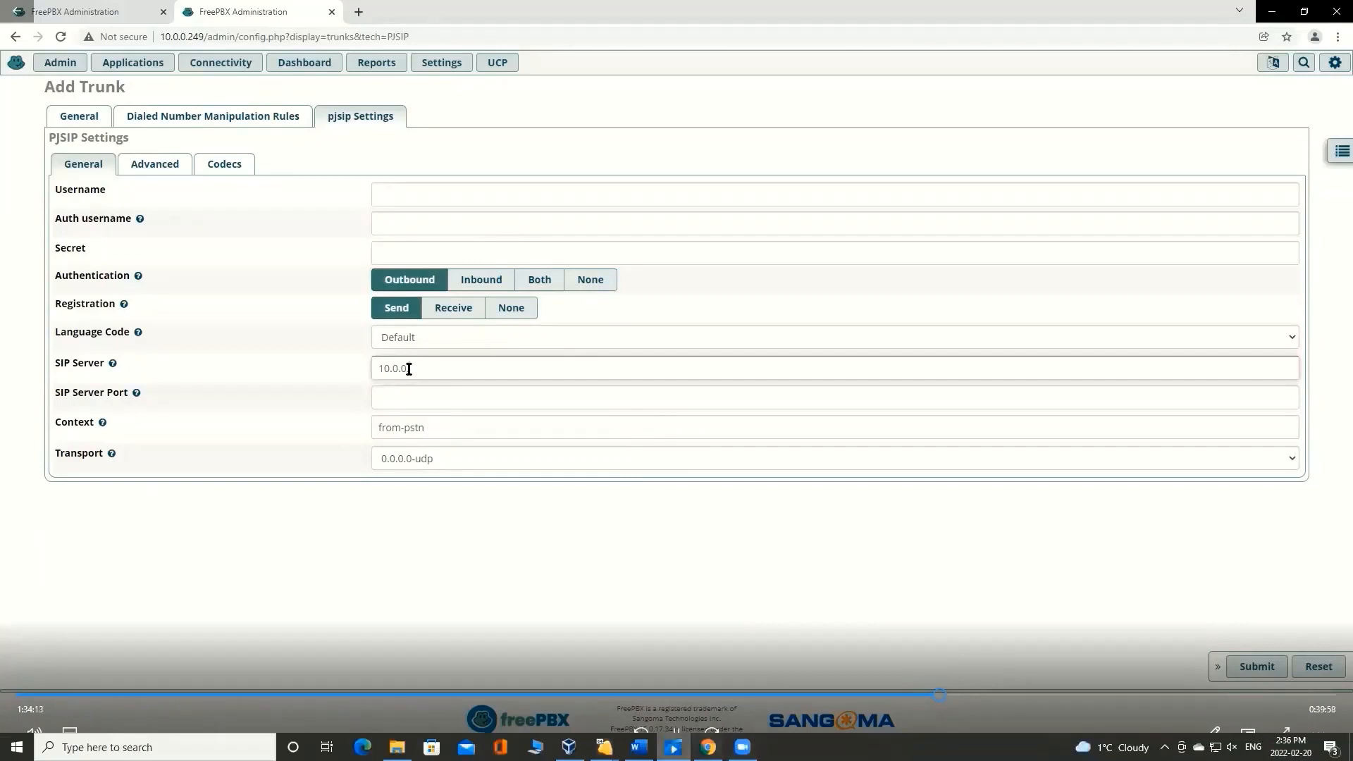
# Step: Bring up the Word lab guide showing trunk steps 4.1–4.7, including SIP Server Port 5060
pyautogui.click(639, 747)
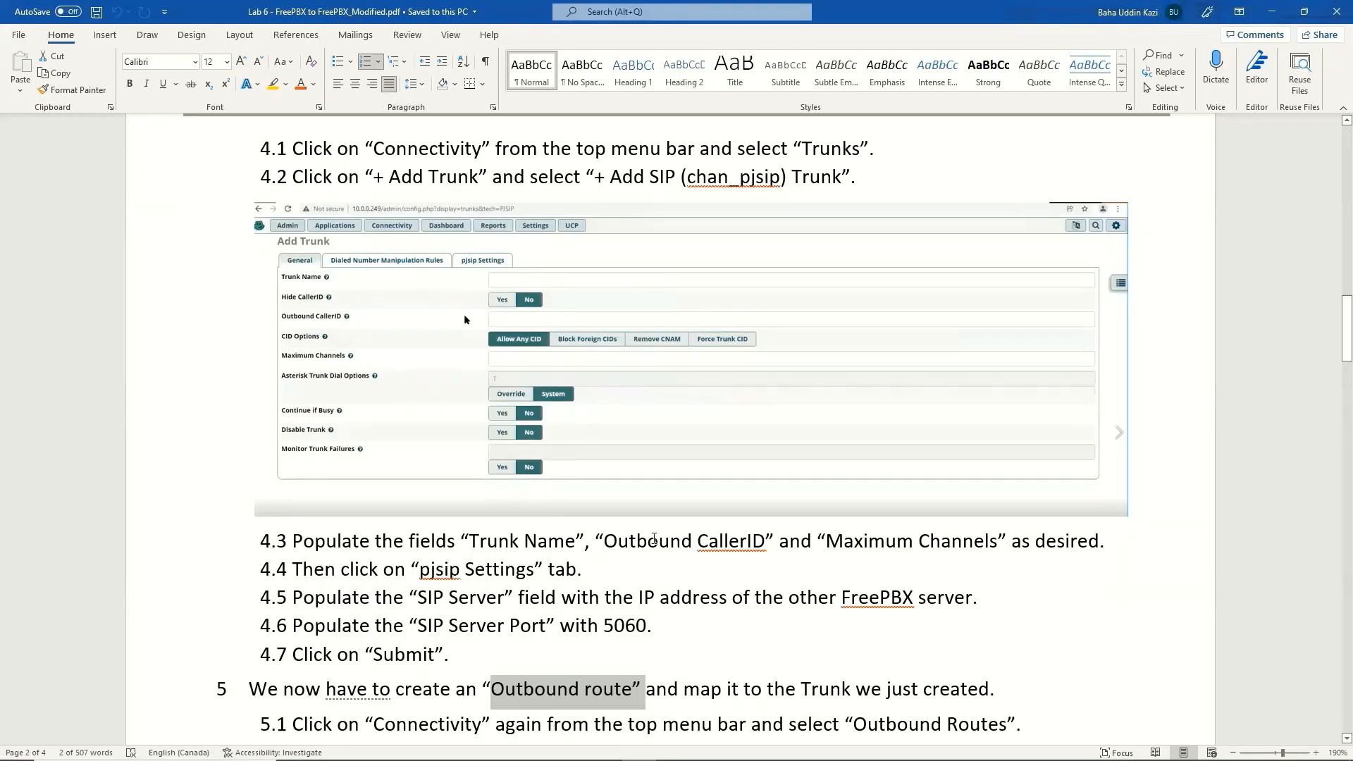
# Step: Minimize the Word lab guide to return to the ToPBX2 Add Trunk form
pyautogui.click(1266, 17)
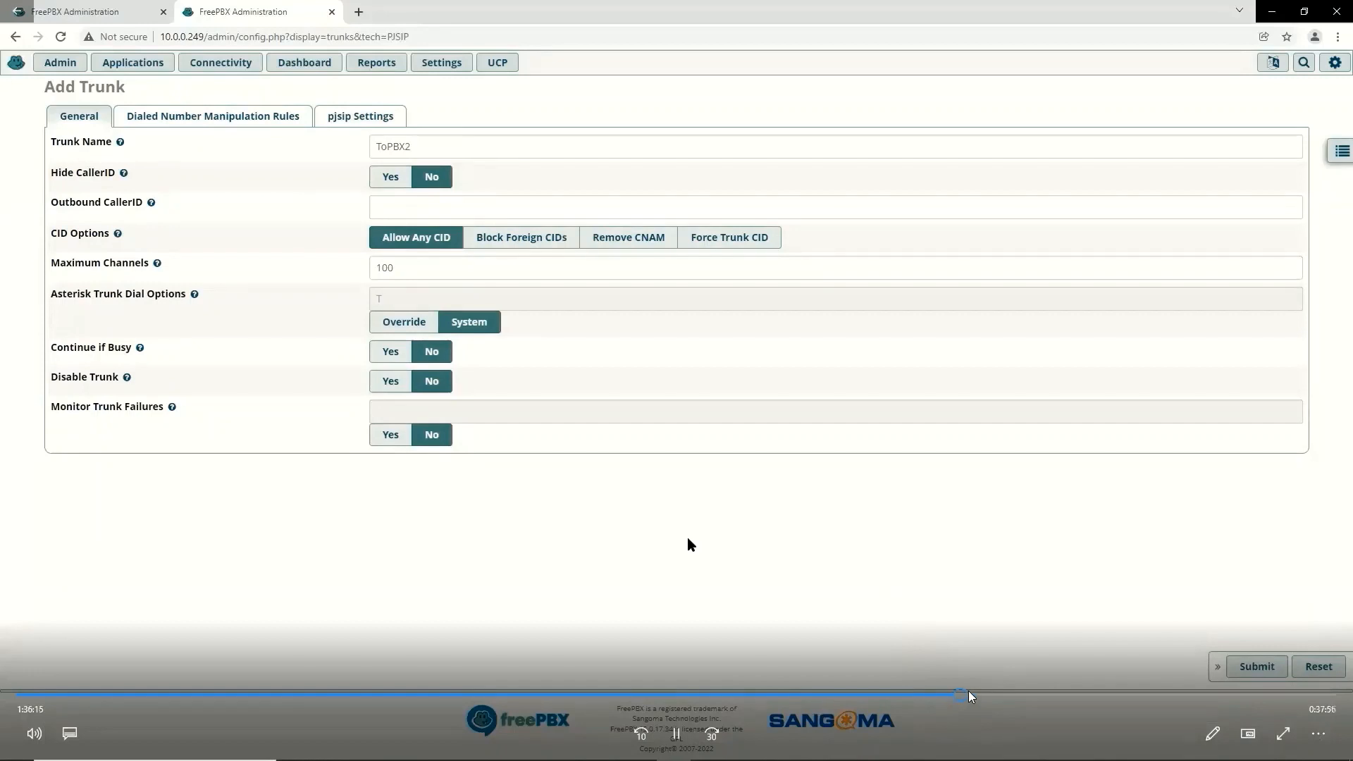
# Step: Jump the tutorial to the trunk's Dialed Number Manipulation Rules, then rewind a few seconds
pyautogui.click(969, 694)
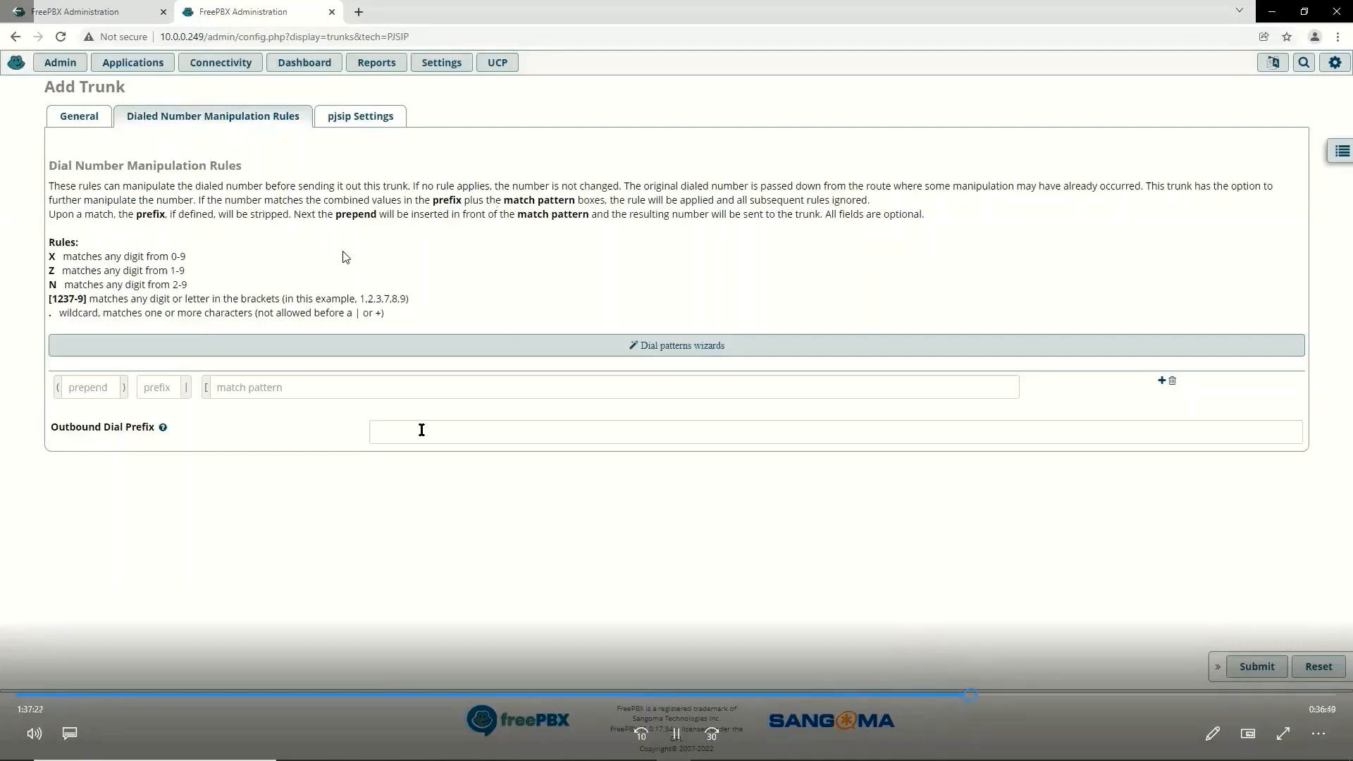
pyautogui.doubleClick(640, 733)
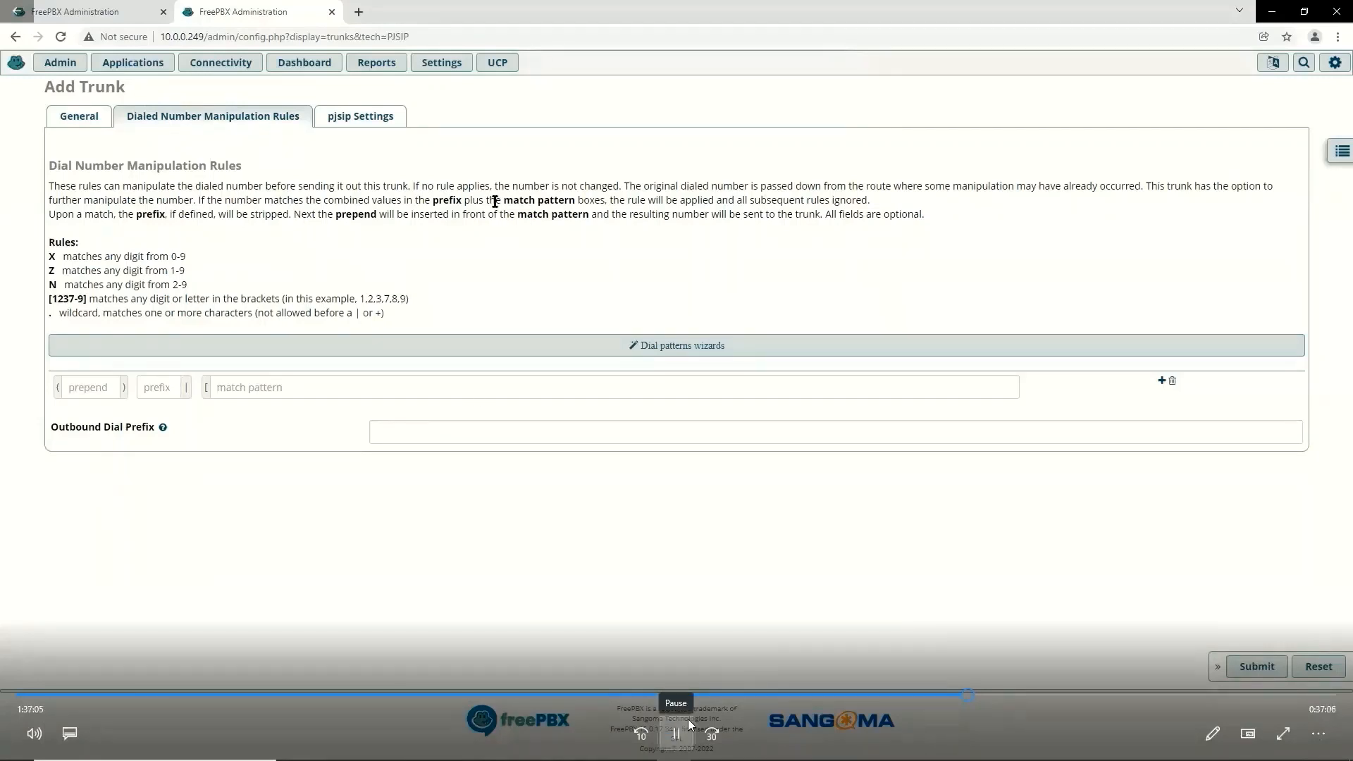
# Step: Pause the tutorial, then advance it to where the ToPBX2 trunk is submitted
pyautogui.click(688, 721)
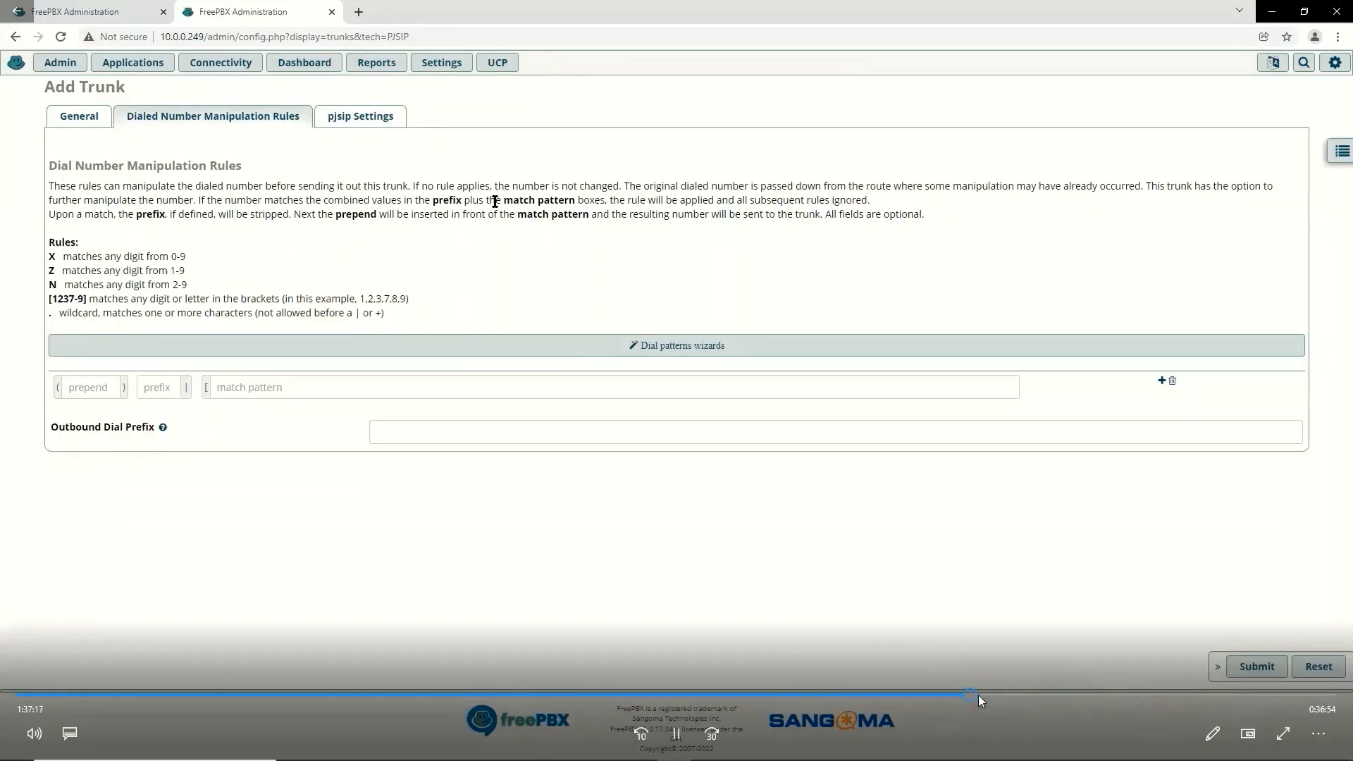
pyautogui.moveTo(973, 695); pyautogui.dragTo(975, 693)
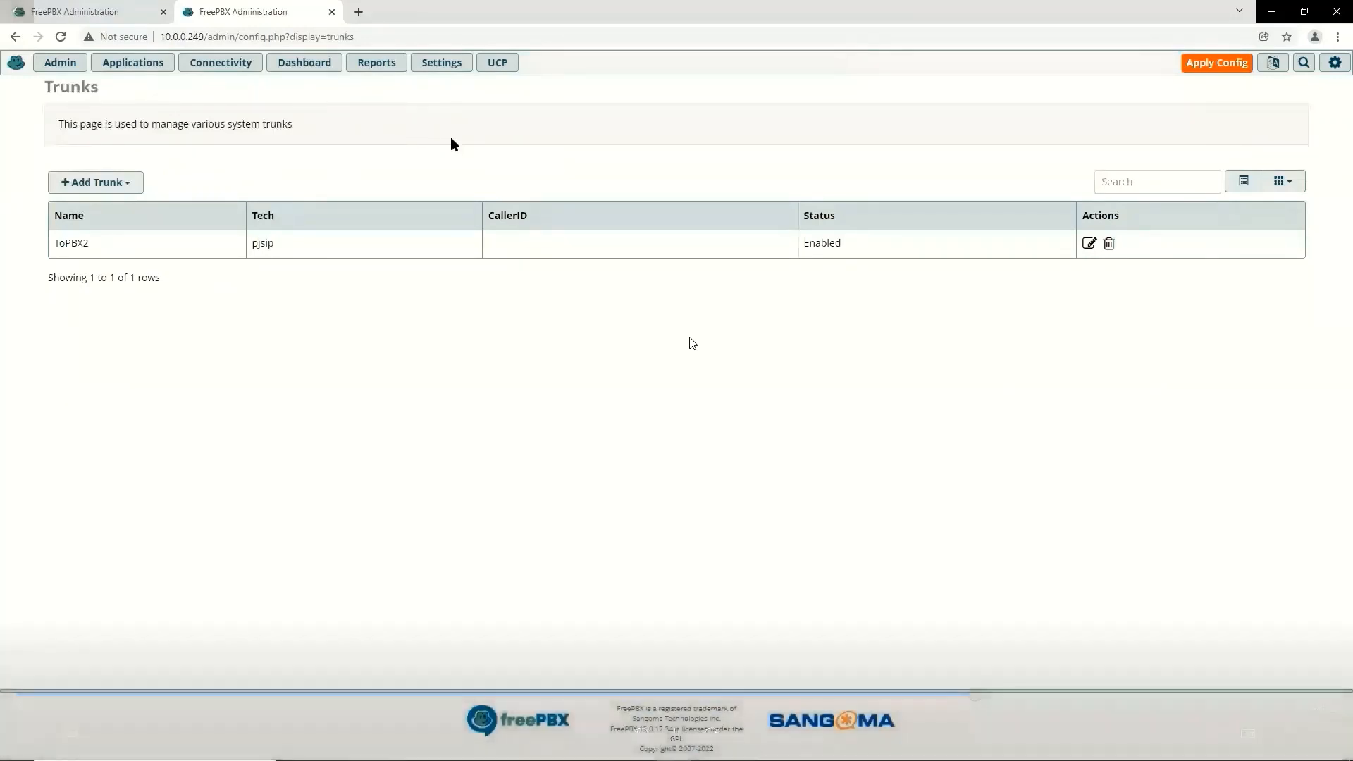
# Step: View lab guide step 5 on creating an Outbound Route mapped to the trunk
pyautogui.moveTo(684, 345)
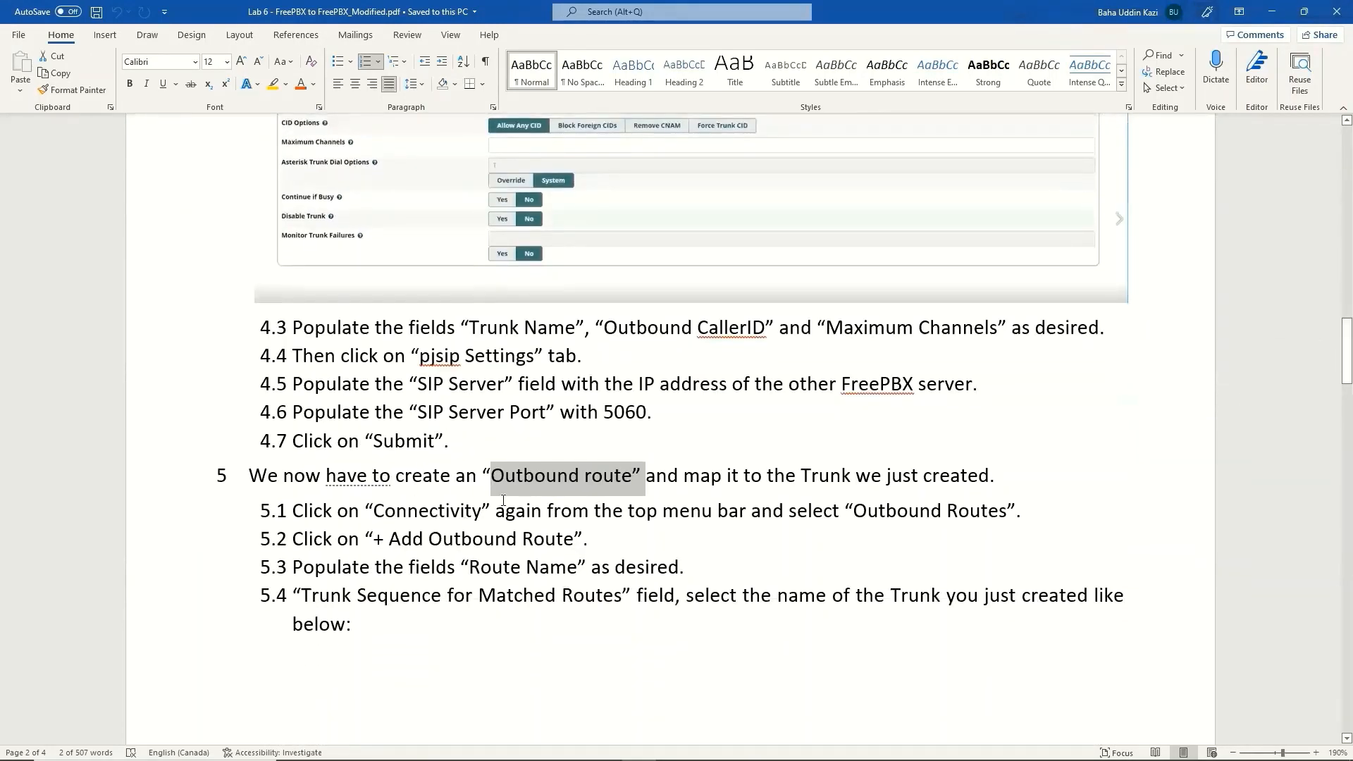
# Step: Minimize the Word lab guide to get back to the tutorial and blank Add Route form
pyautogui.click(1277, 14)
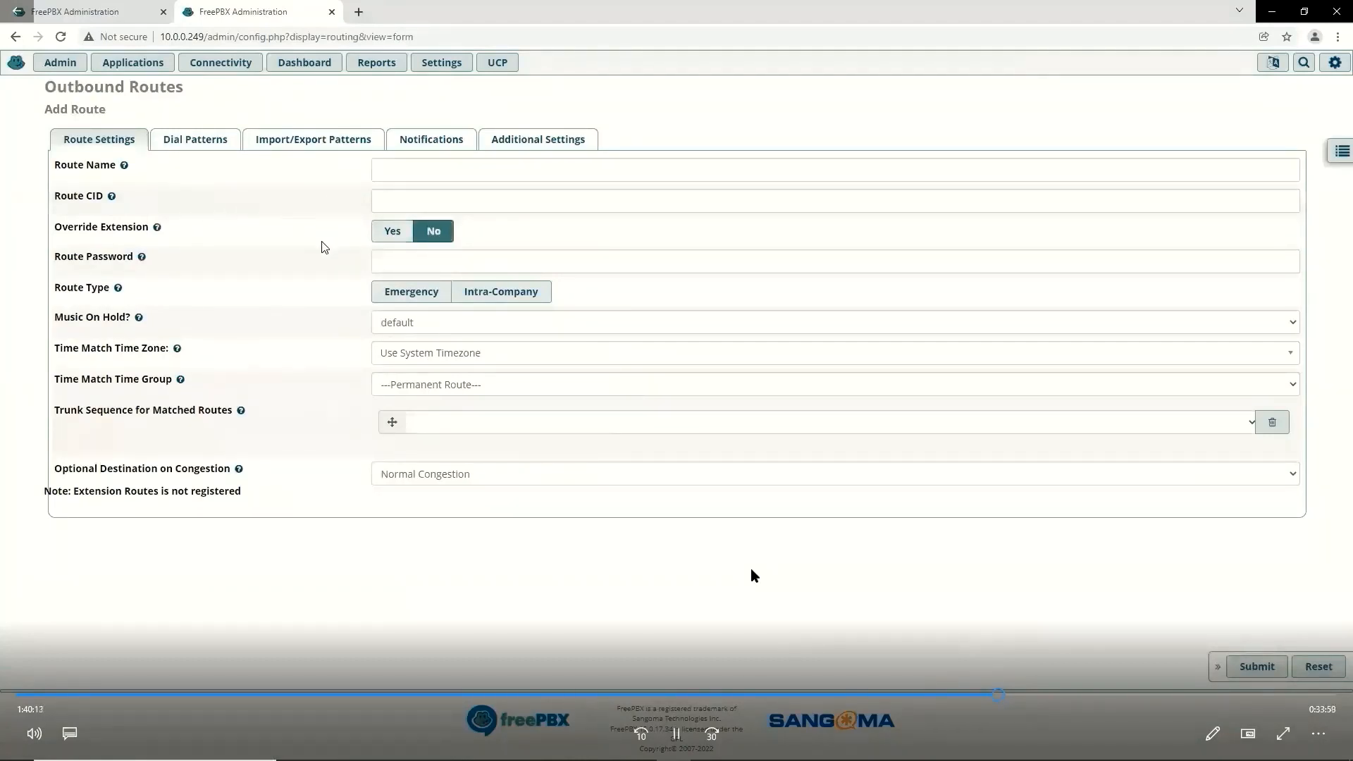
# Step: Check lab guide steps 5.5–6 with example dial pattern [3-4]..., then hide Word again
pyautogui.hotkey('alt', 'Tab')
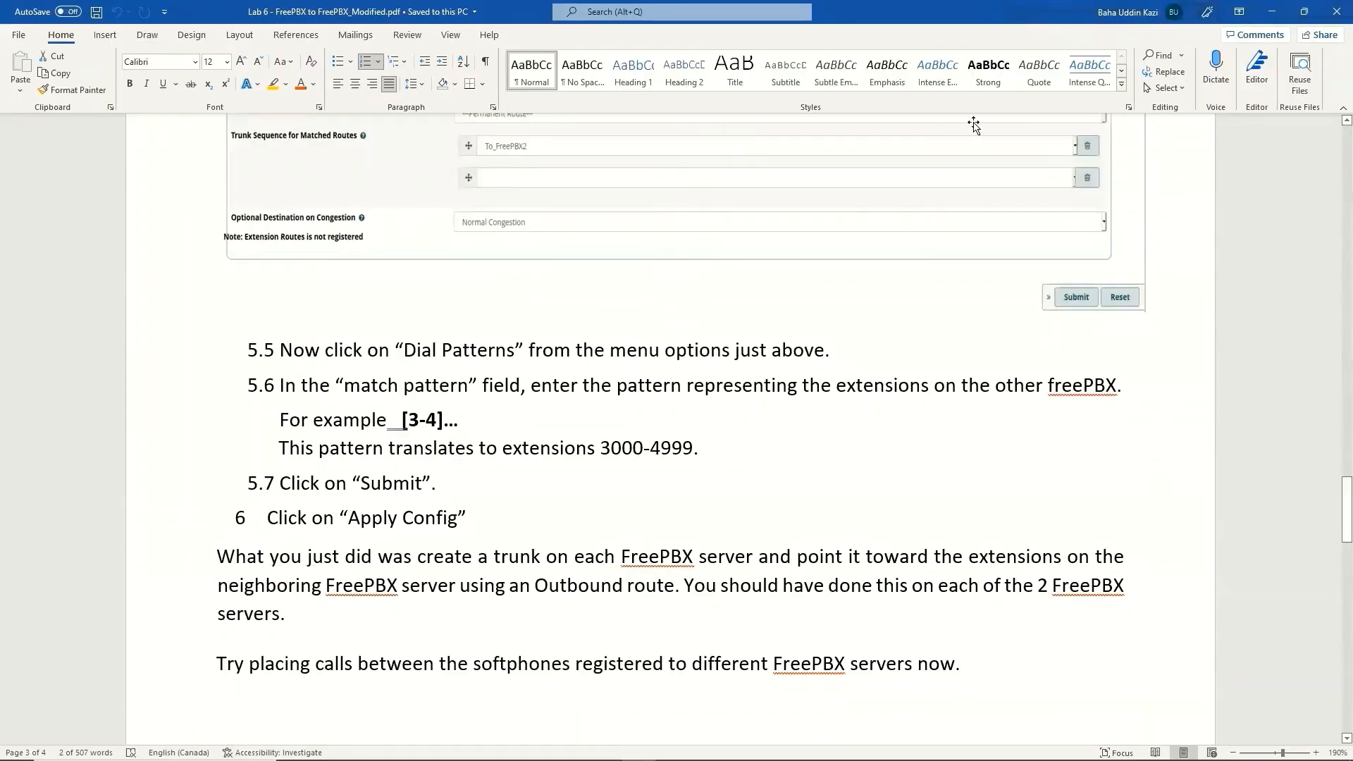
pyautogui.click(1272, 16)
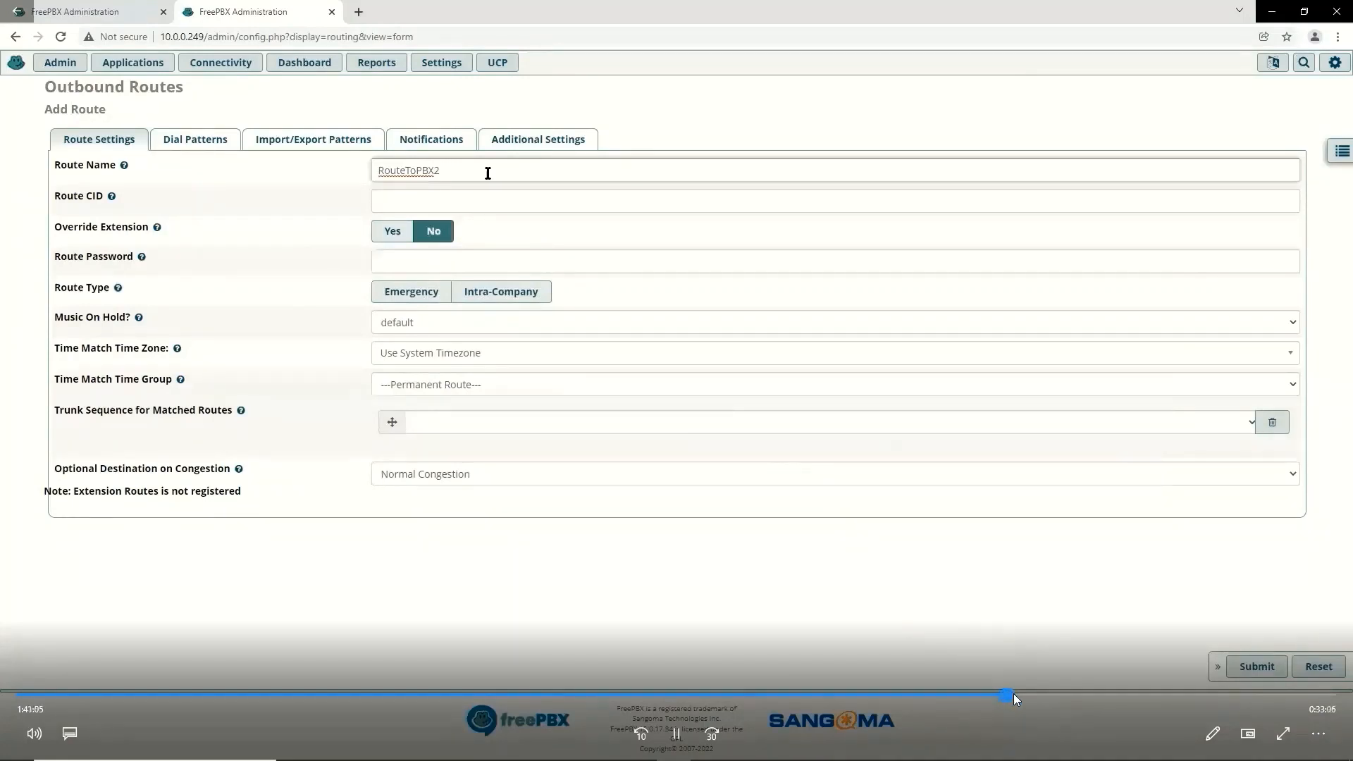
# Step: Skip the tutorial past naming the route and choosing the ToPBX2 trunk
pyautogui.moveTo(1013, 694); pyautogui.dragTo(1019, 693)
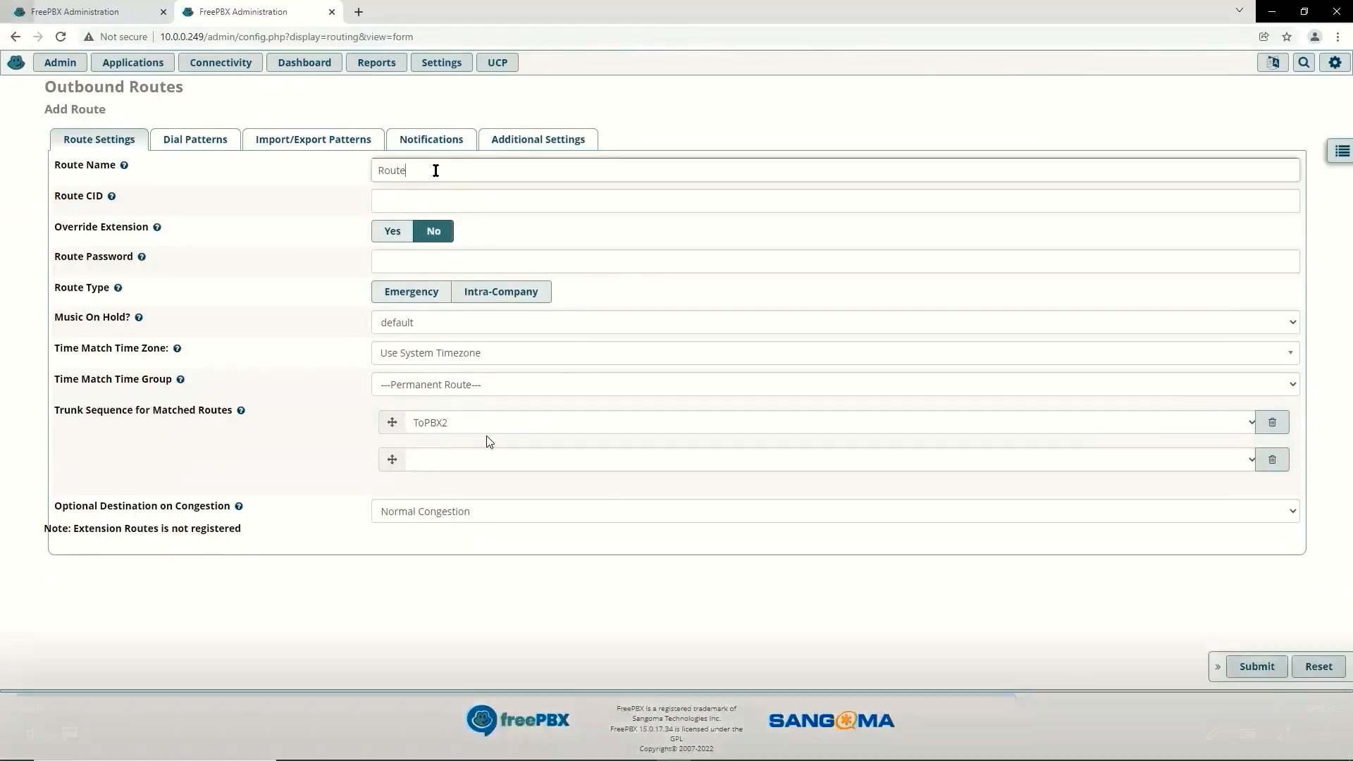
pyautogui.click(1031, 694)
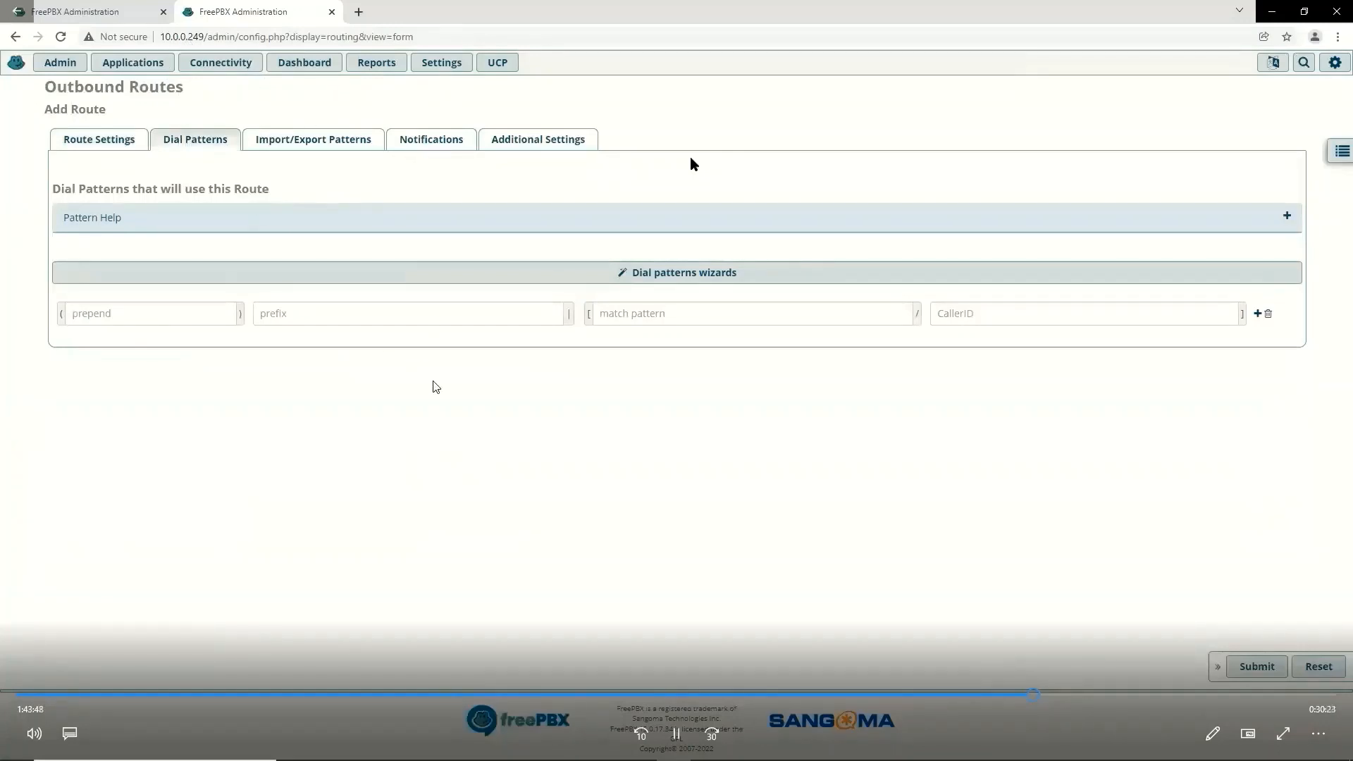
# Step: Jump the tutorial ahead to entering the RouteToPBX2 dial pattern
pyautogui.click(1047, 695)
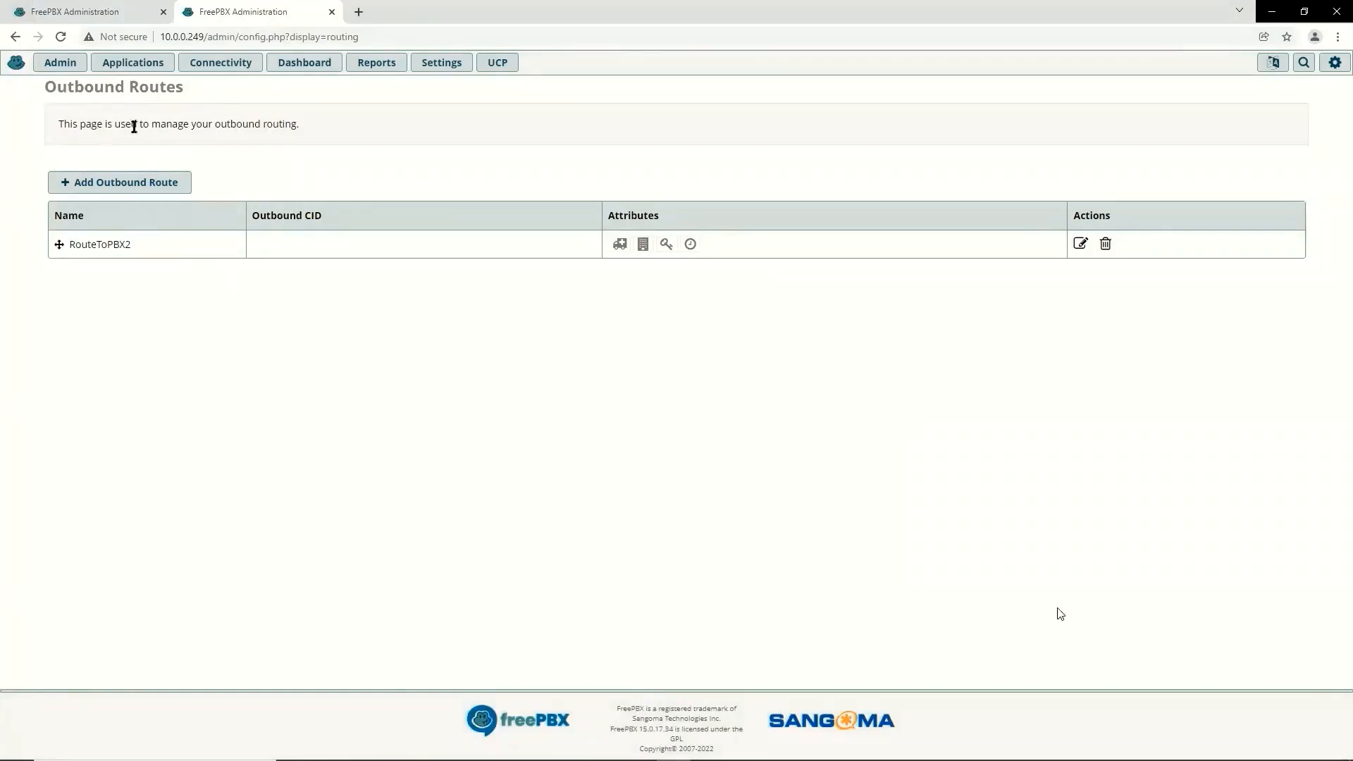
# Step: On server 10.0.0.22, start a PJSIP trunk named ToPBX1 with 100 maximum channels
pyautogui.moveTo(1057, 614)
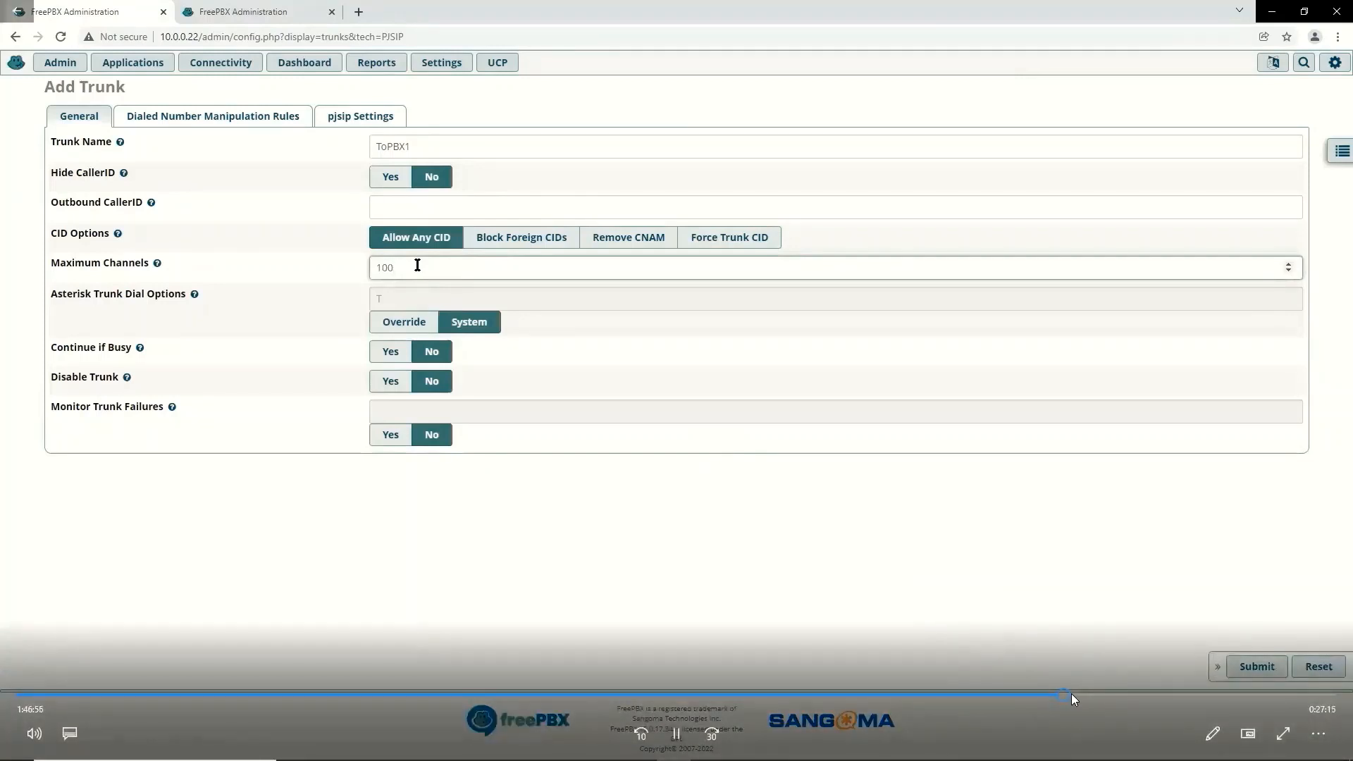
# Step: Enter 10.0.0.249 as the SIP Server in the ToPBX1 trunk's pjsip Settings
pyautogui.click(1071, 694)
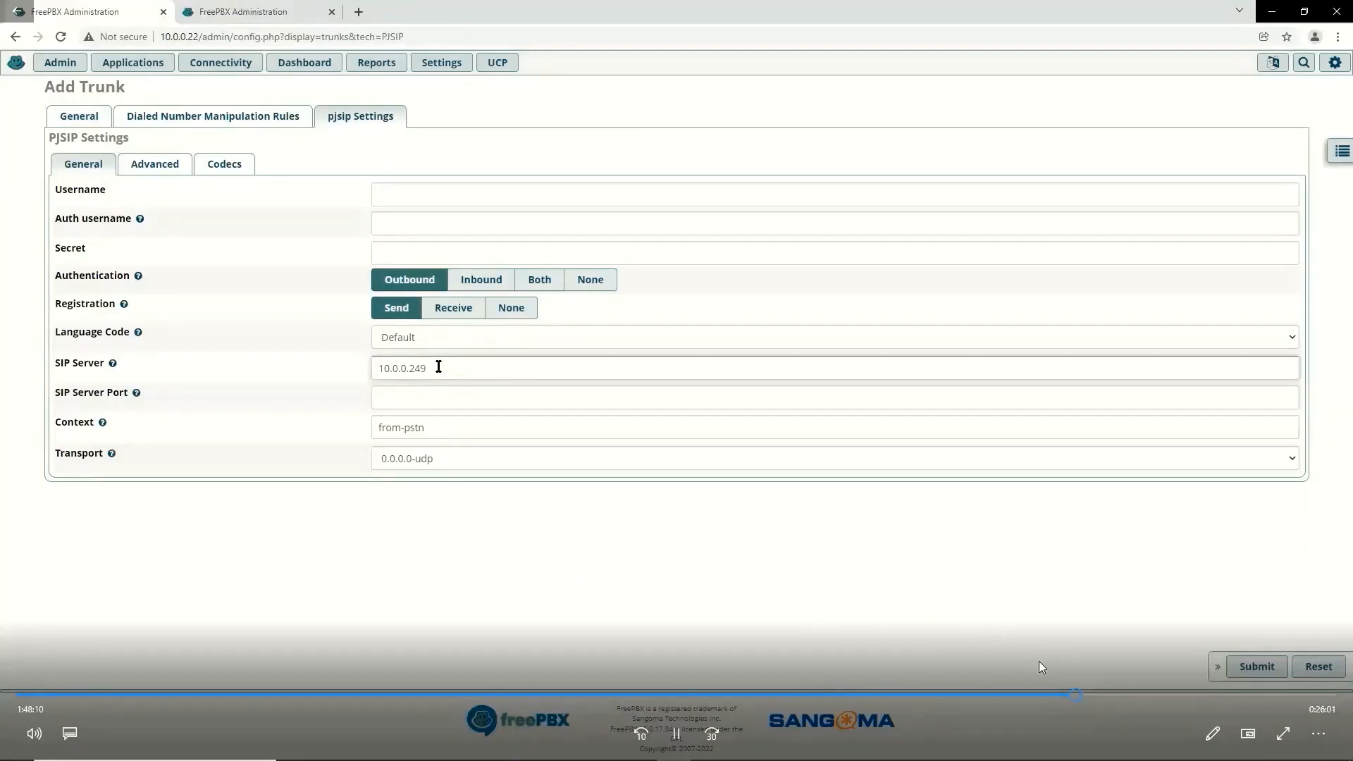
# Step: Submit trunk ToPBX1 with SIP Server 10.0.0.249 so it is listed enabled among the trunks
pyautogui.click(1083, 694)
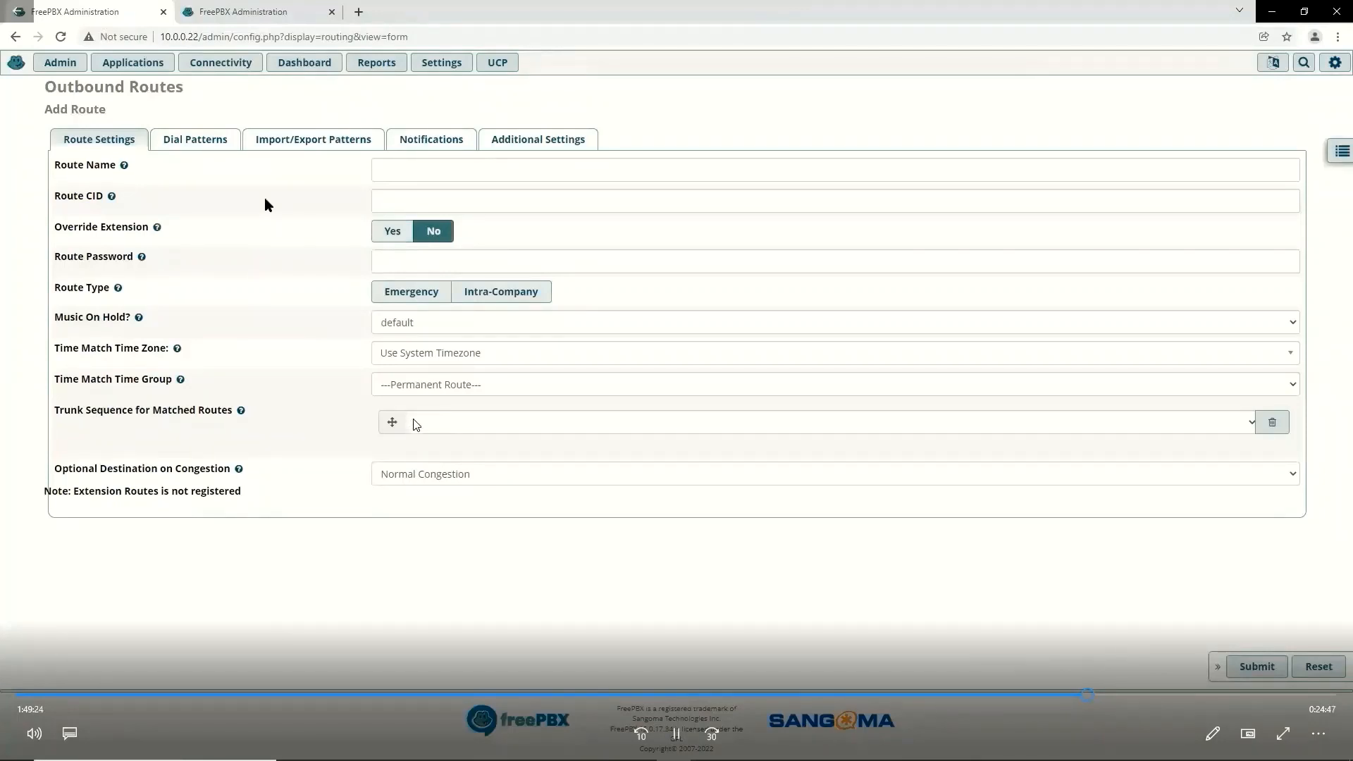
# Step: Create outbound route RouteToPBX1 using trunk ToPBX1 with dial pattern 1xxx, and submit it
pyautogui.click(1096, 694)
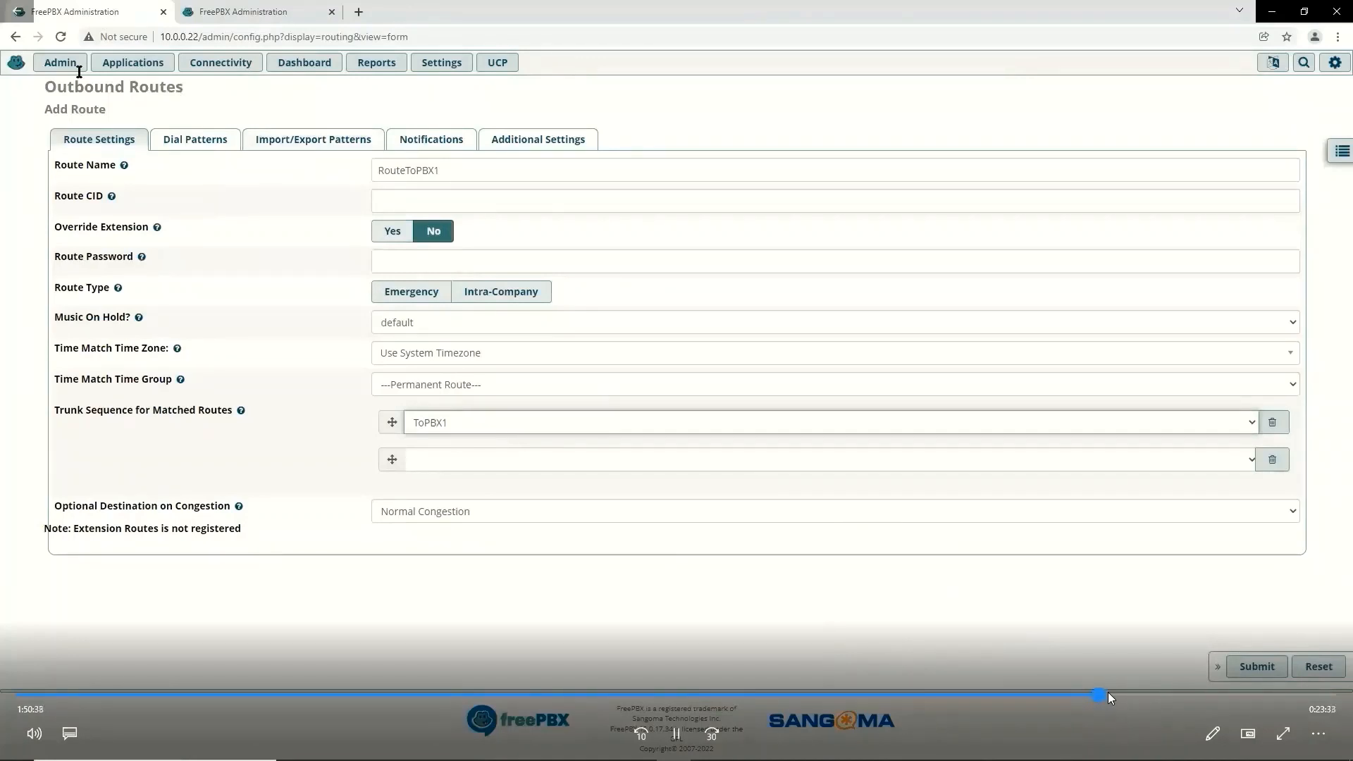
pyautogui.click(1108, 692)
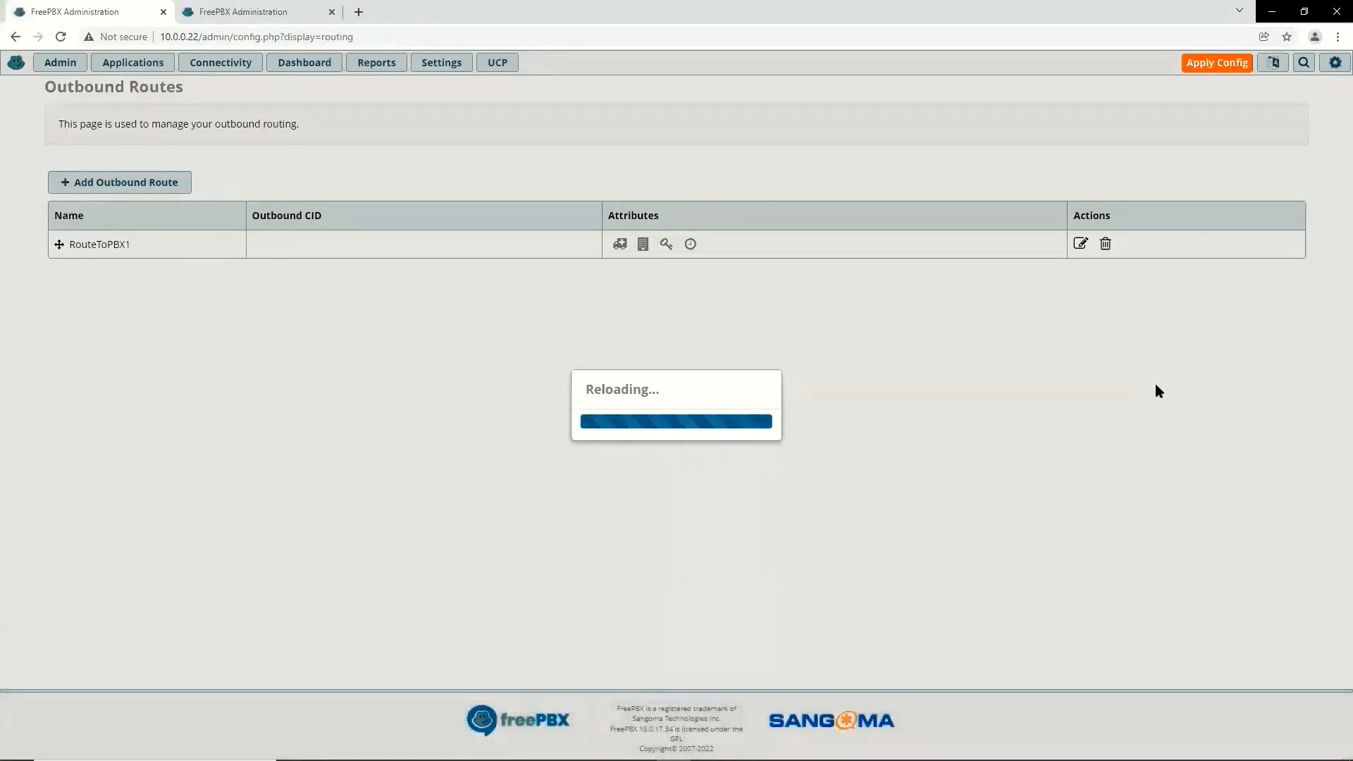
# Step: Apply the pending config and let the reload finish so RouteToPBX1 is active on 10.0.0.22
pyautogui.moveTo(776, 522)
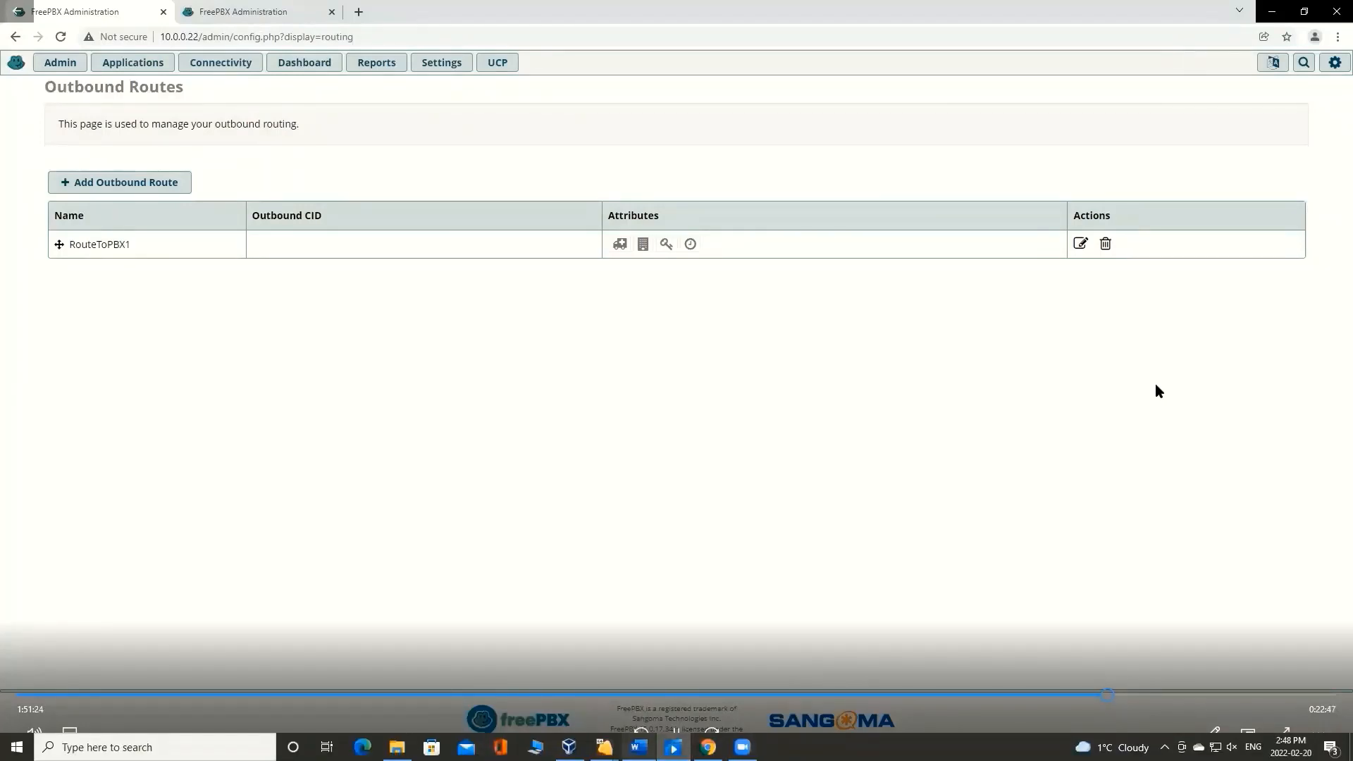
pyautogui.hotkey('alt', 'Tab')
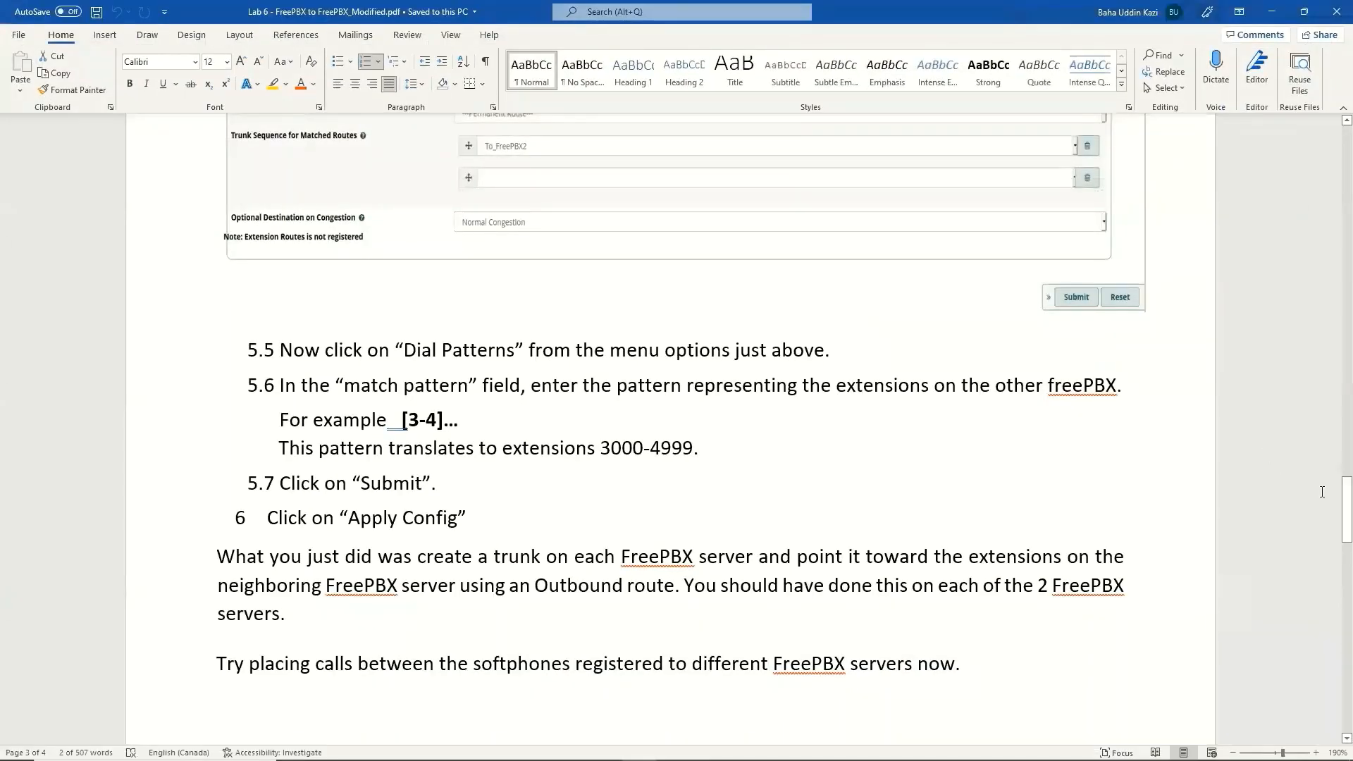
# Step: Read steps 5.5–6 on dial patterns and applying config in the lab document, then minimize Word
pyautogui.moveTo(1344, 495); pyautogui.dragTo(1344, 496)
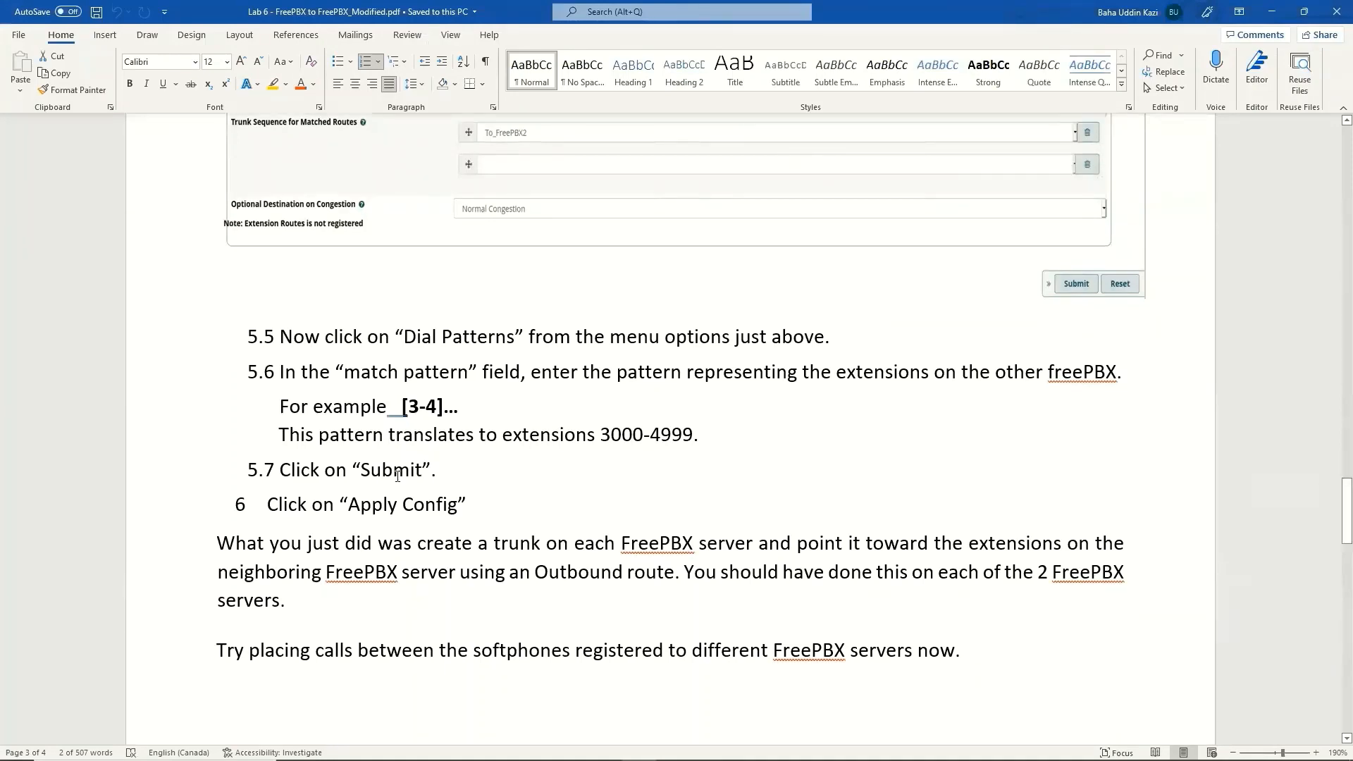
pyautogui.moveTo(469, 501); pyautogui.dragTo(280, 335)
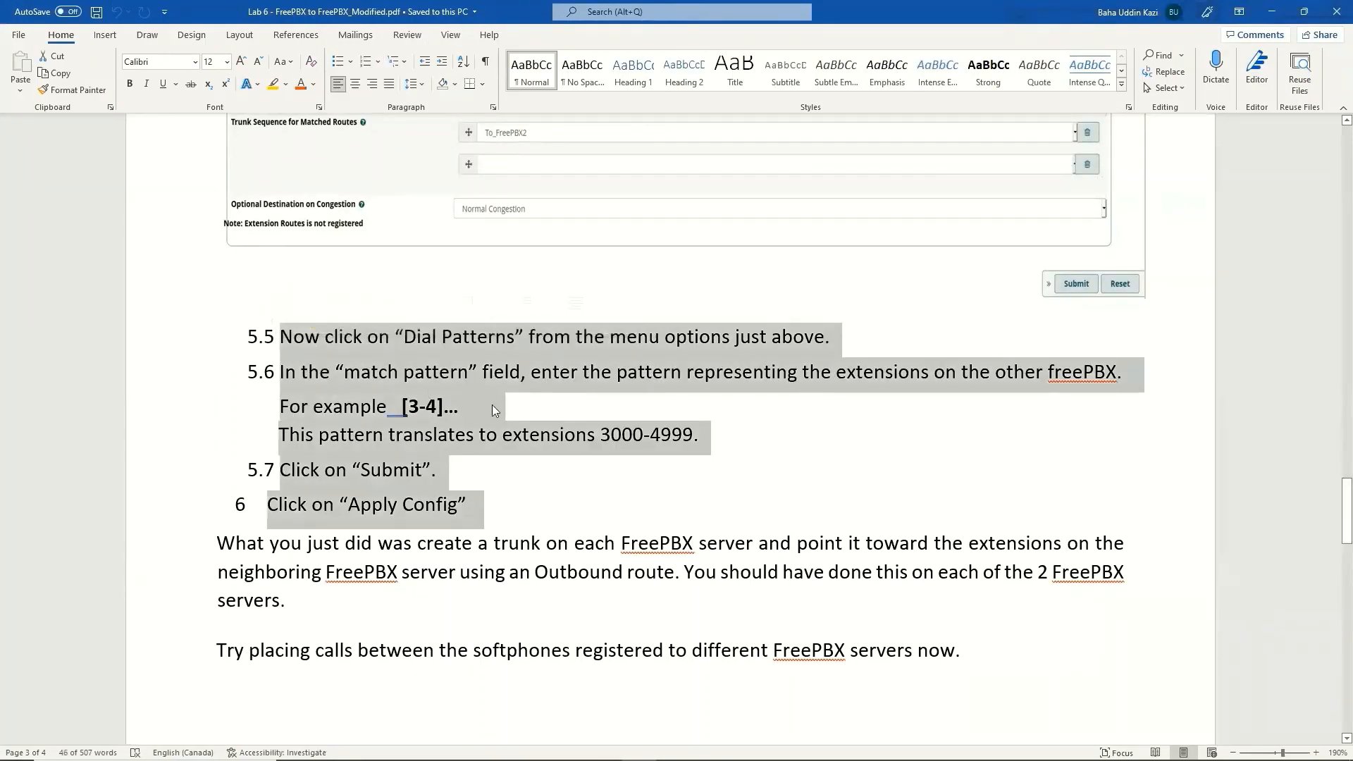
pyautogui.click(844, 417)
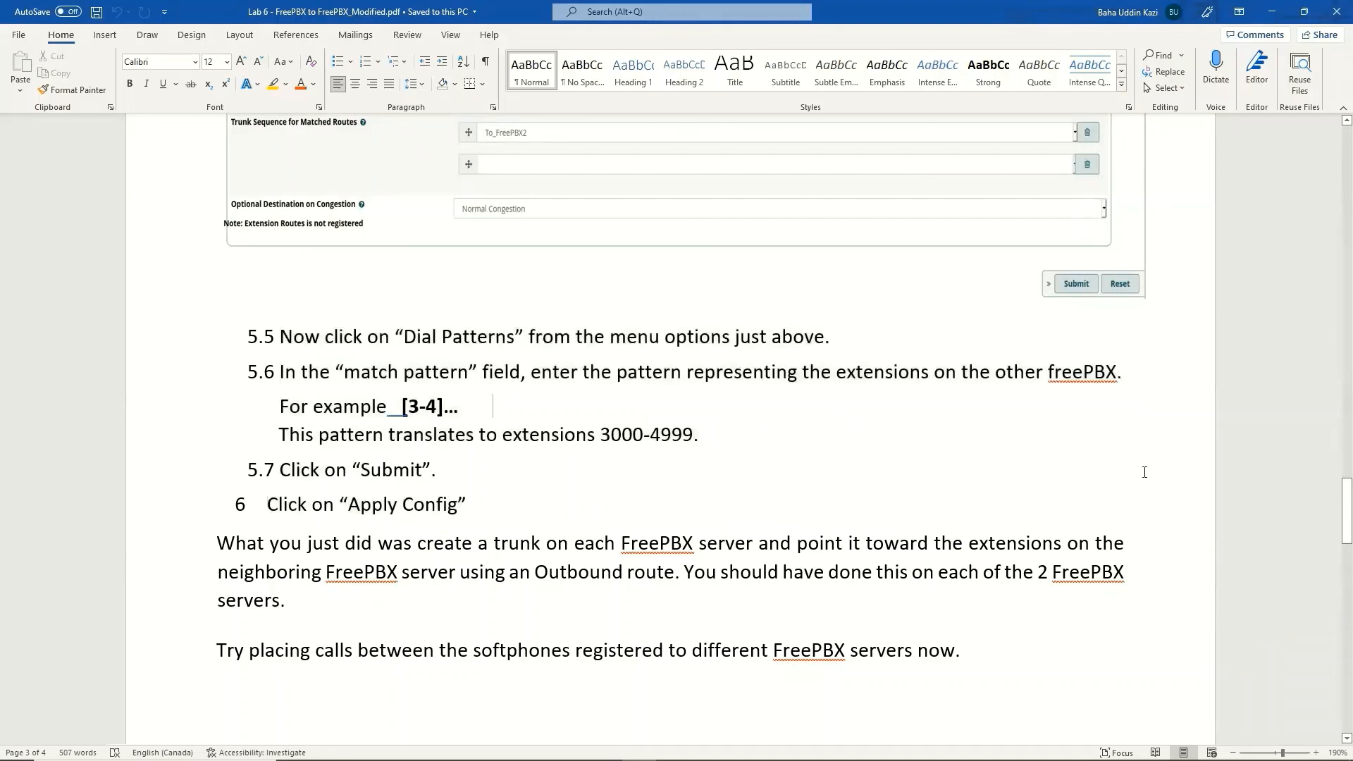
pyautogui.moveTo(1346, 507)
pyautogui.mouseDown()
pyautogui.moveTo(1346, 367)
pyautogui.moveTo(1344, 527)
pyautogui.moveTo(1332, 496)
pyautogui.moveTo(1319, 603)
pyautogui.moveTo(1328, 509)
pyautogui.mouseUp()
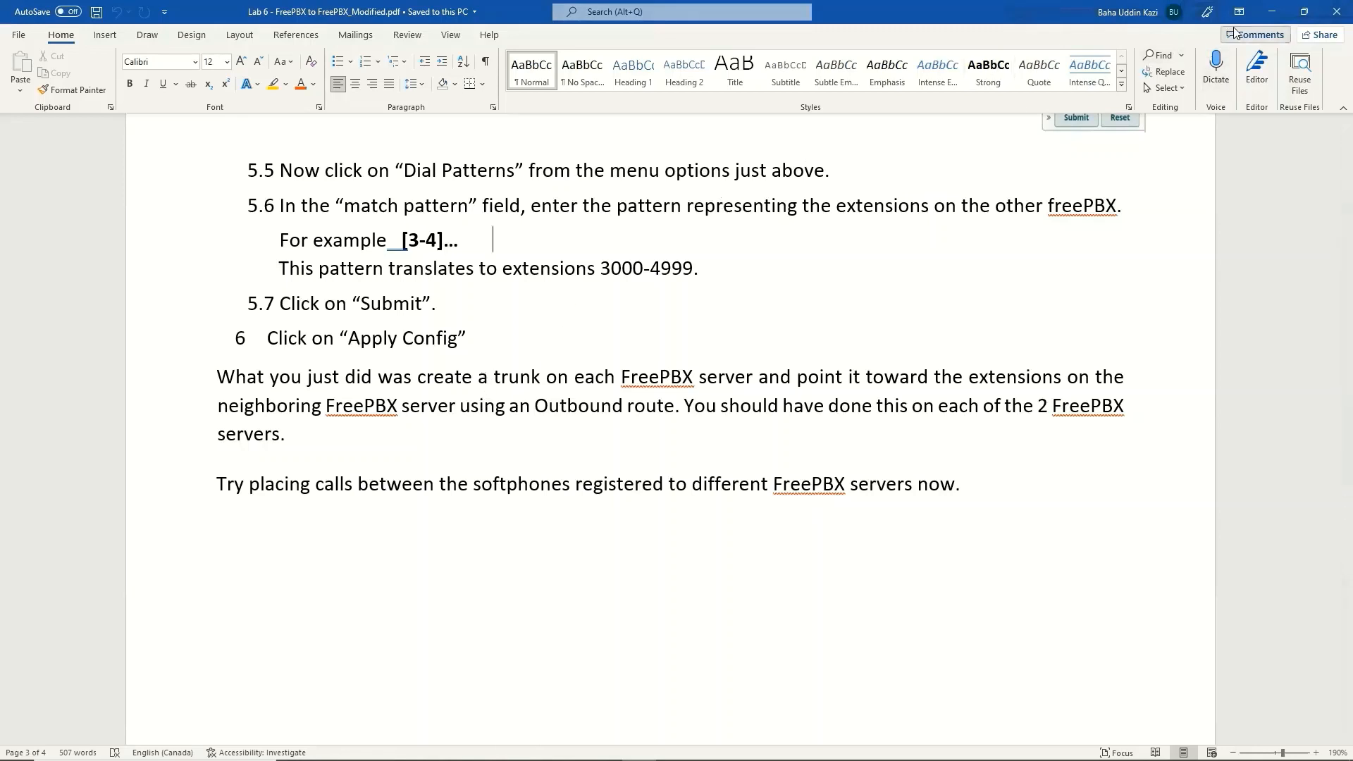
pyautogui.click(1276, 18)
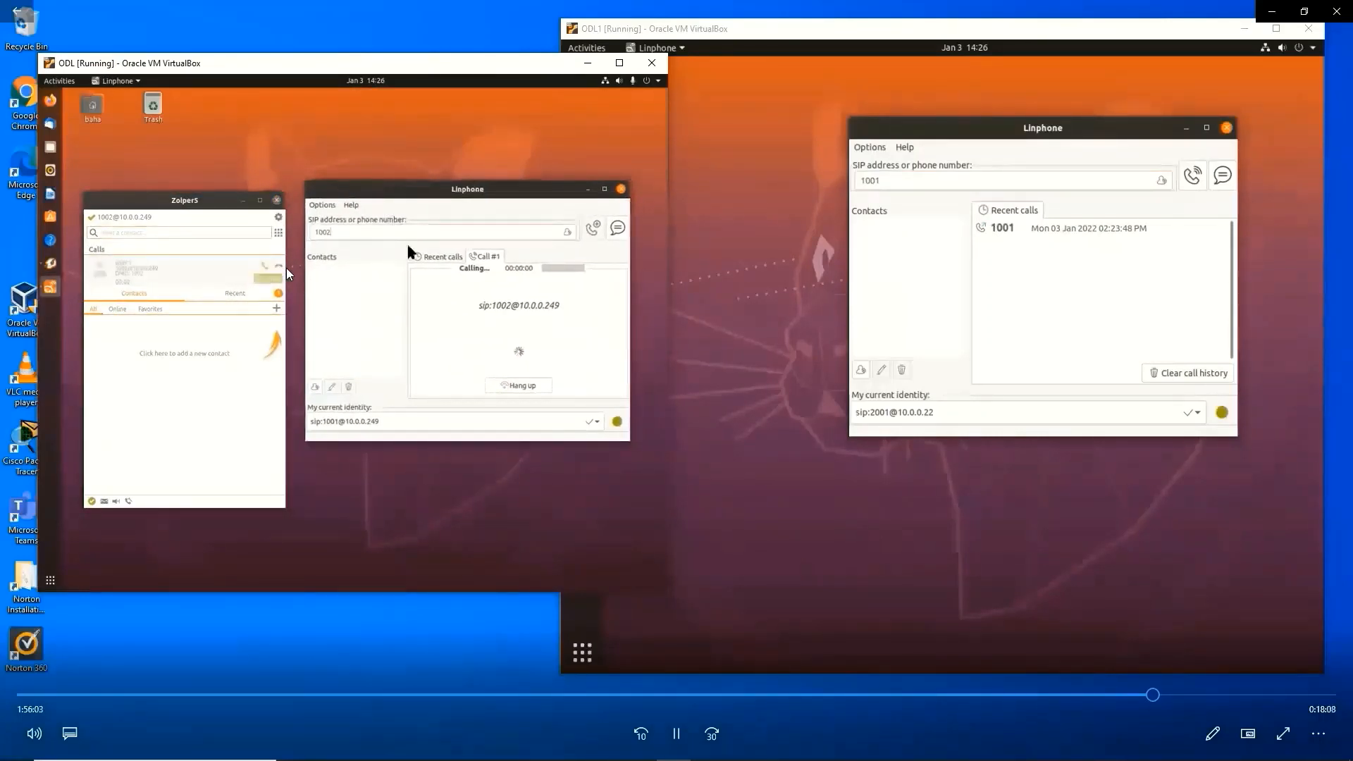
# Step: Place Linphone test calls between extension 1001 on 10.0.0.249 and 2001 on 10.0.0.22
pyautogui.moveTo(506, 345)
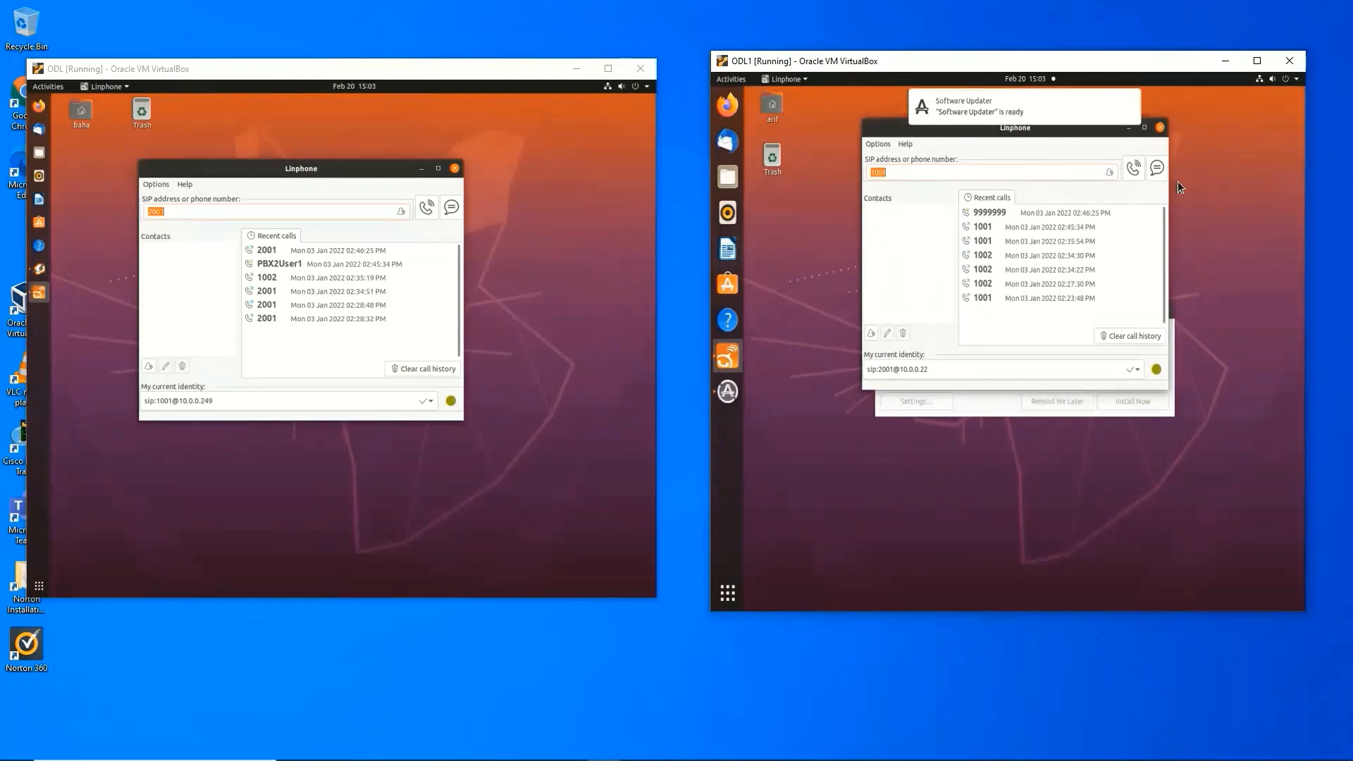
# Step: Dismiss the software updater and dial extension 2001 from the left VM's 1001 Linphone
pyautogui.moveTo(1047, 125); pyautogui.dragTo(1093, 121)
pyautogui.click(1165, 308)
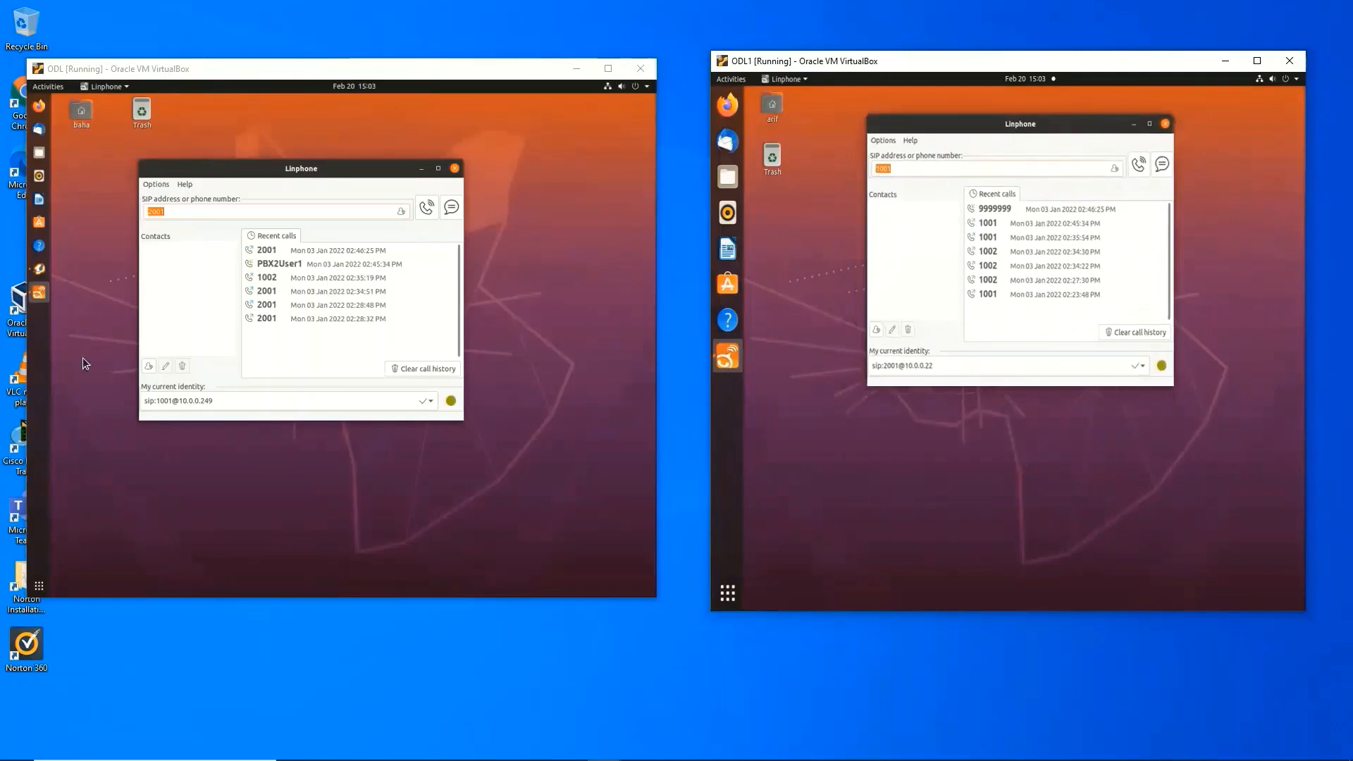
pyautogui.click(178, 210)
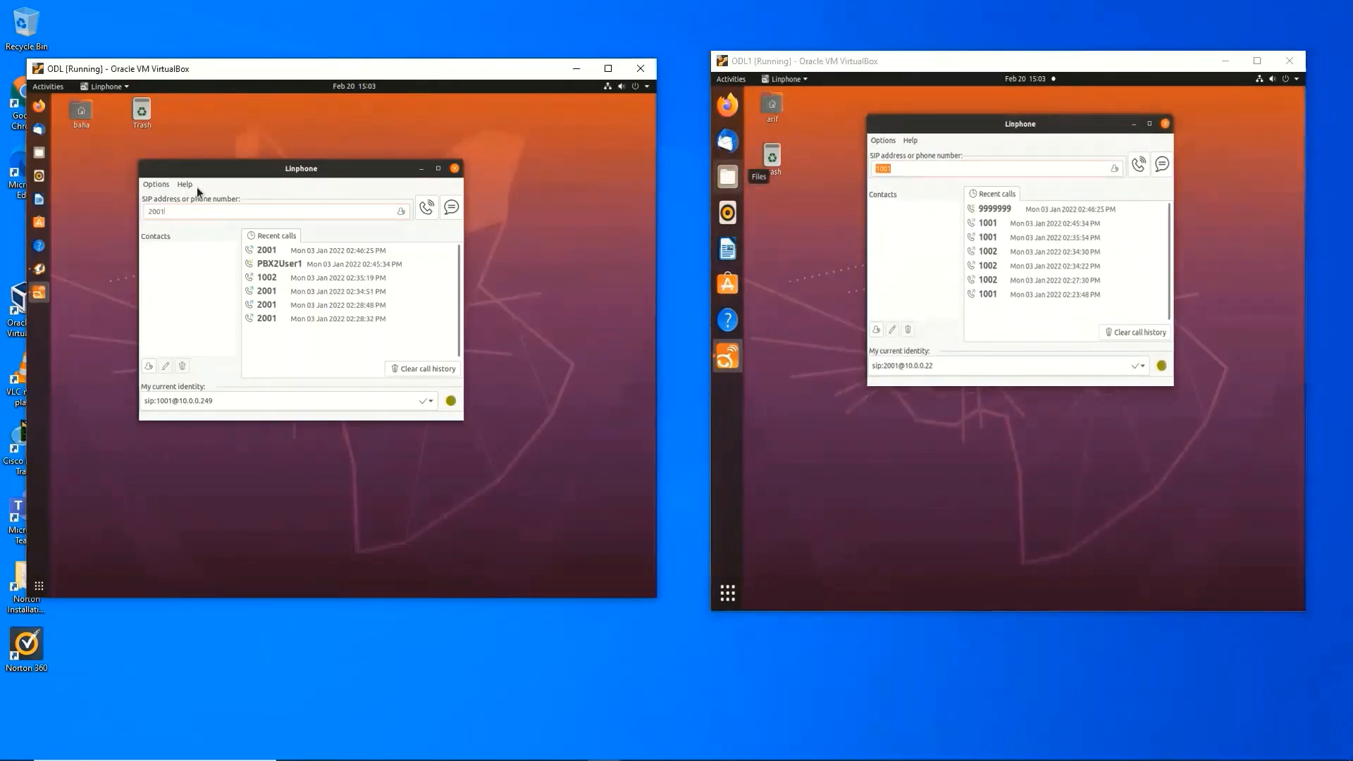
pyautogui.press('BackSpace')
pyautogui.press('BackSpace')
pyautogui.press('BackSpace')
pyautogui.press('BackSpace')
pyautogui.write('200')
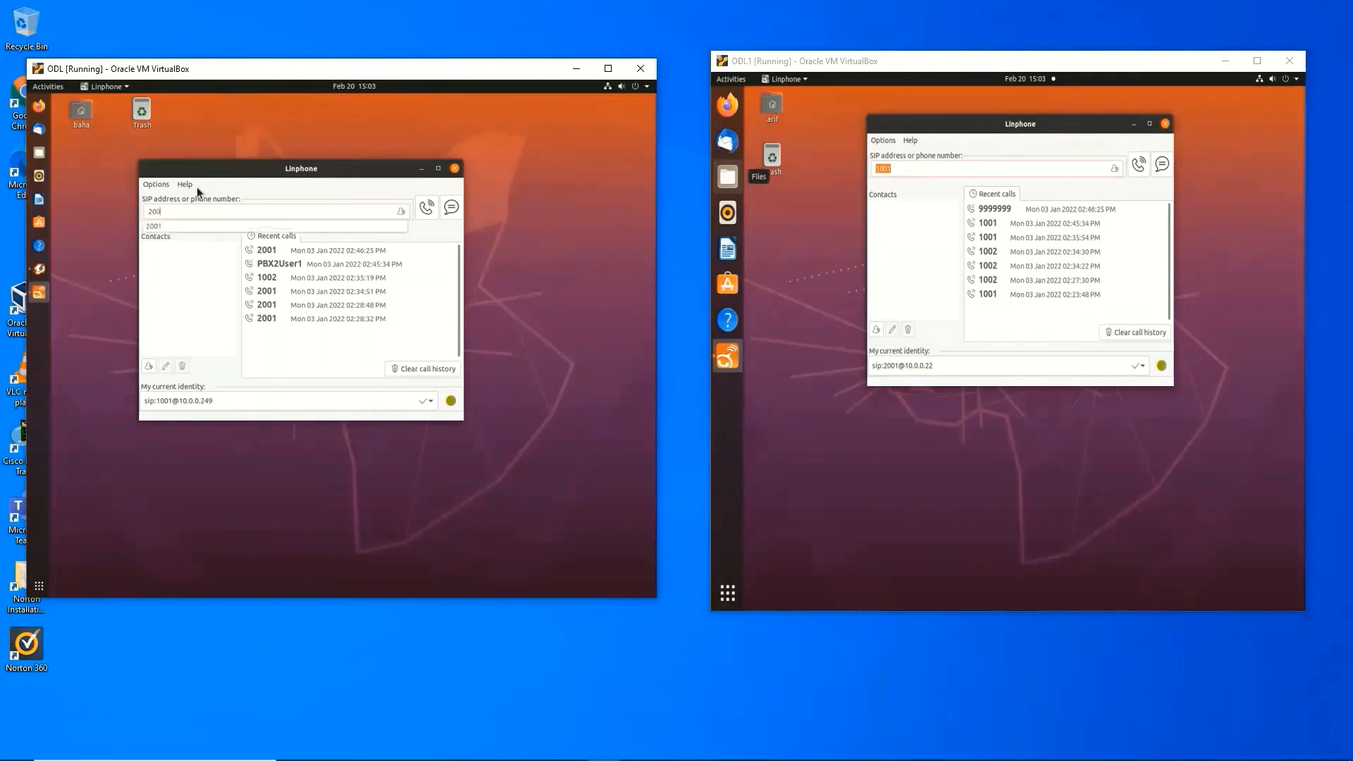
pyautogui.click(427, 207)
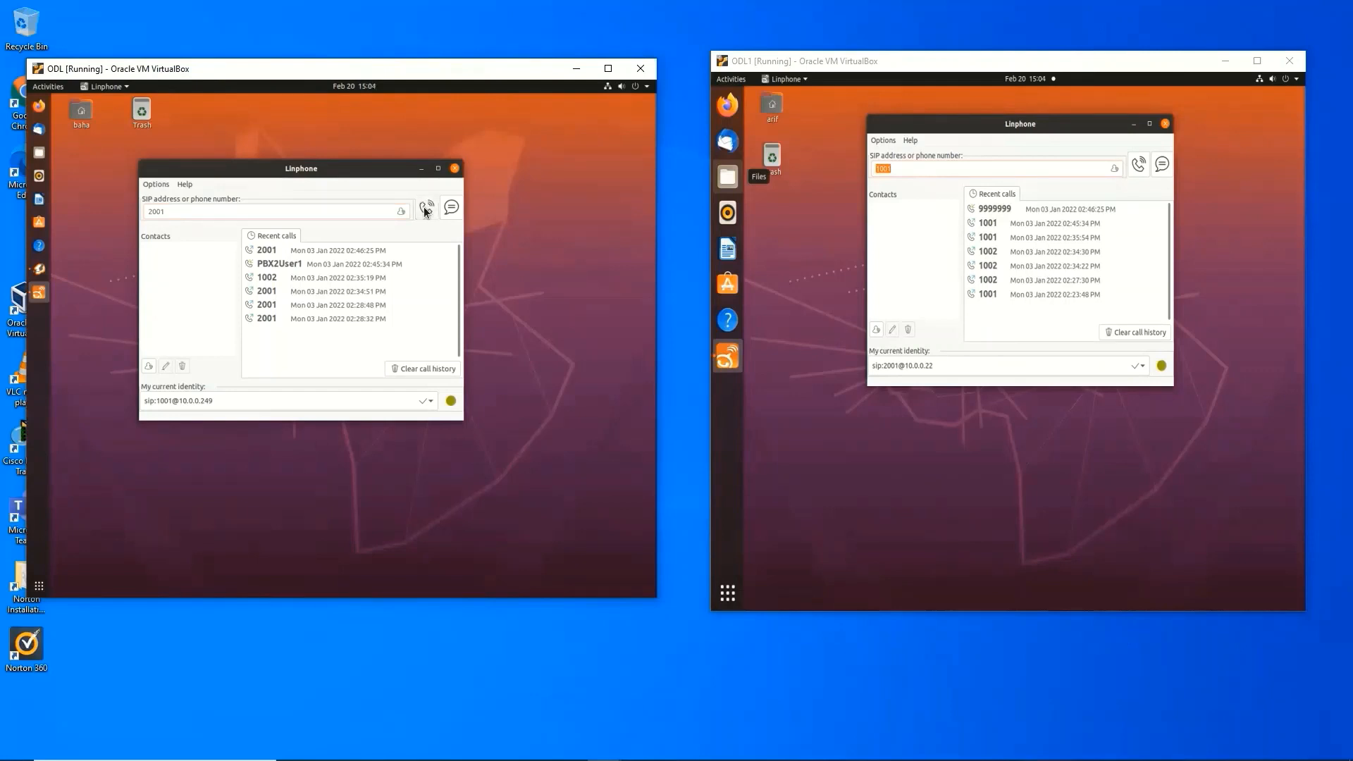
pyautogui.click(425, 205)
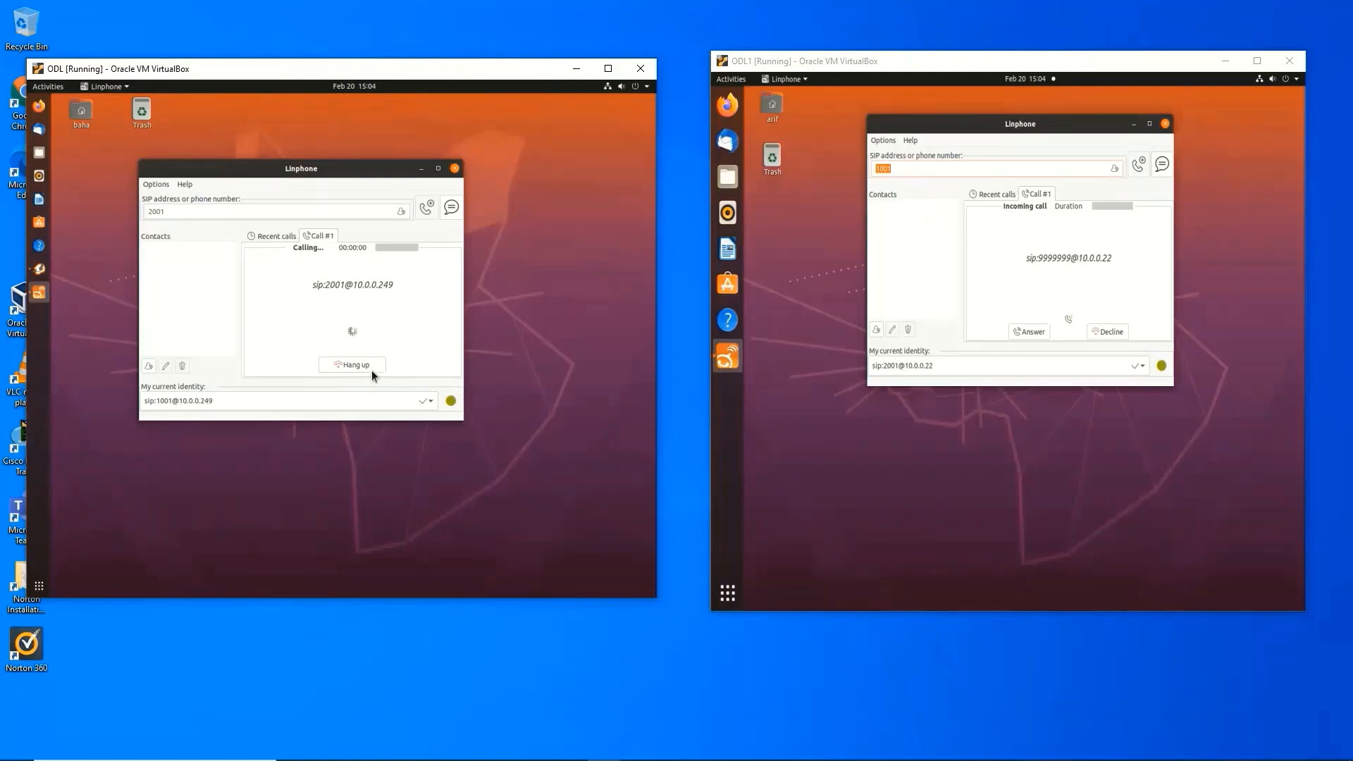
# Step: Answer the call on the right VM, then hang up after about 16 seconds
pyautogui.click(1028, 332)
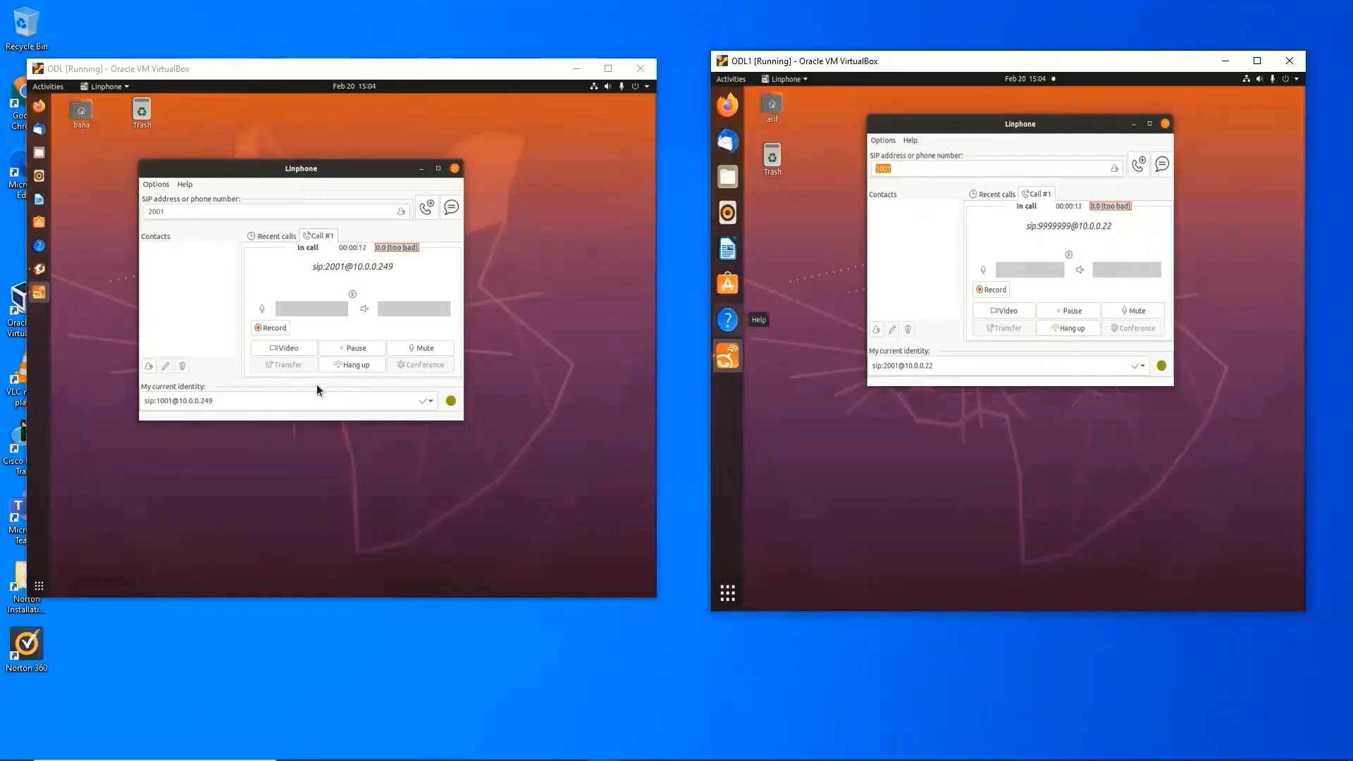
pyautogui.click(352, 365)
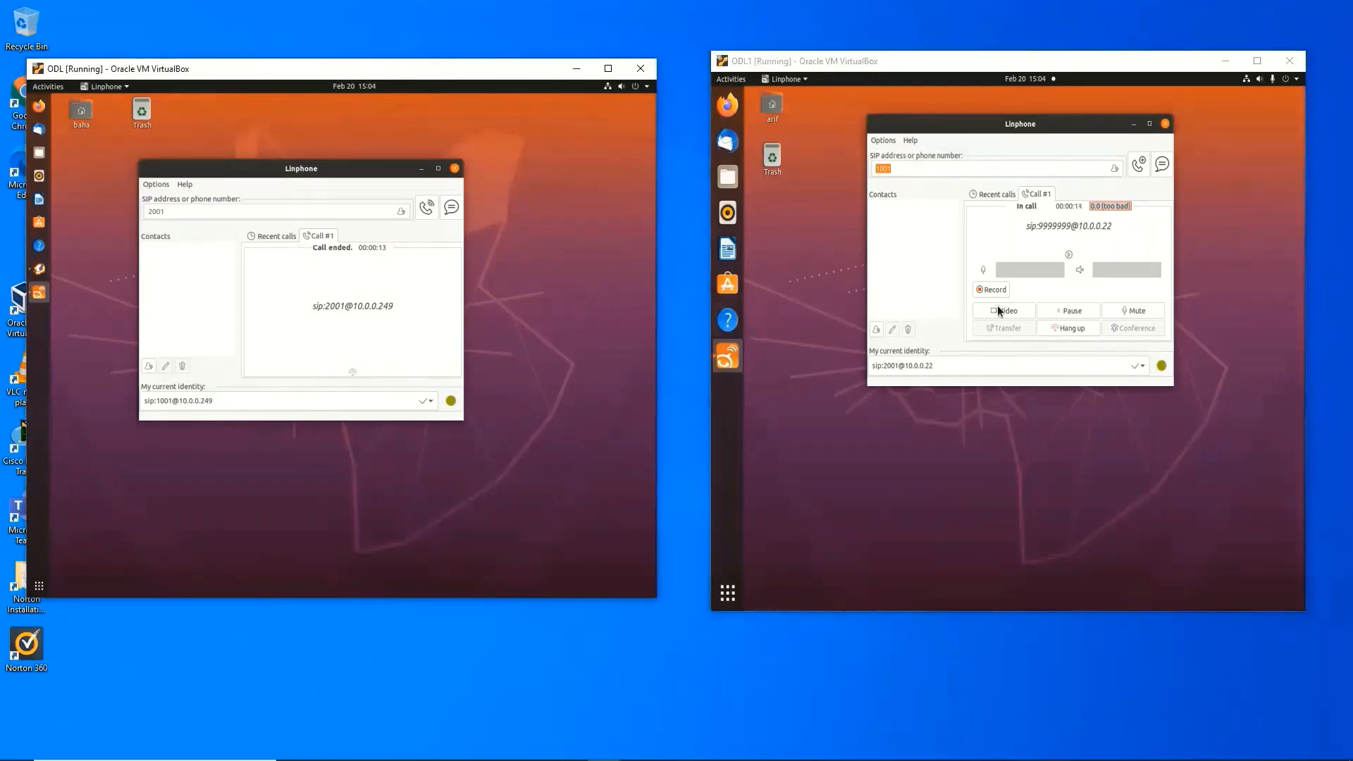
pyautogui.click(1065, 328)
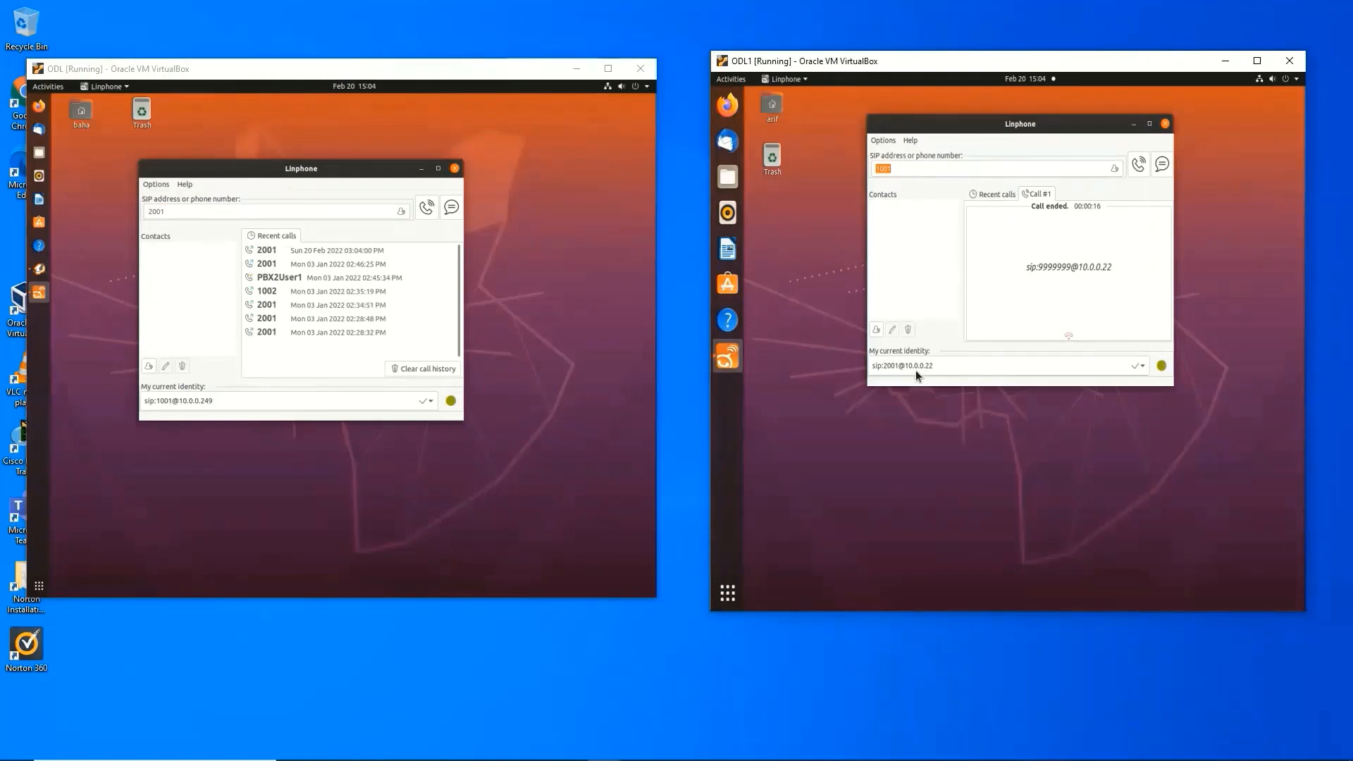
# Step: Dial 1001 from the right VM's 2001 Linphone and answer it on the left VM
pyautogui.click(906, 168)
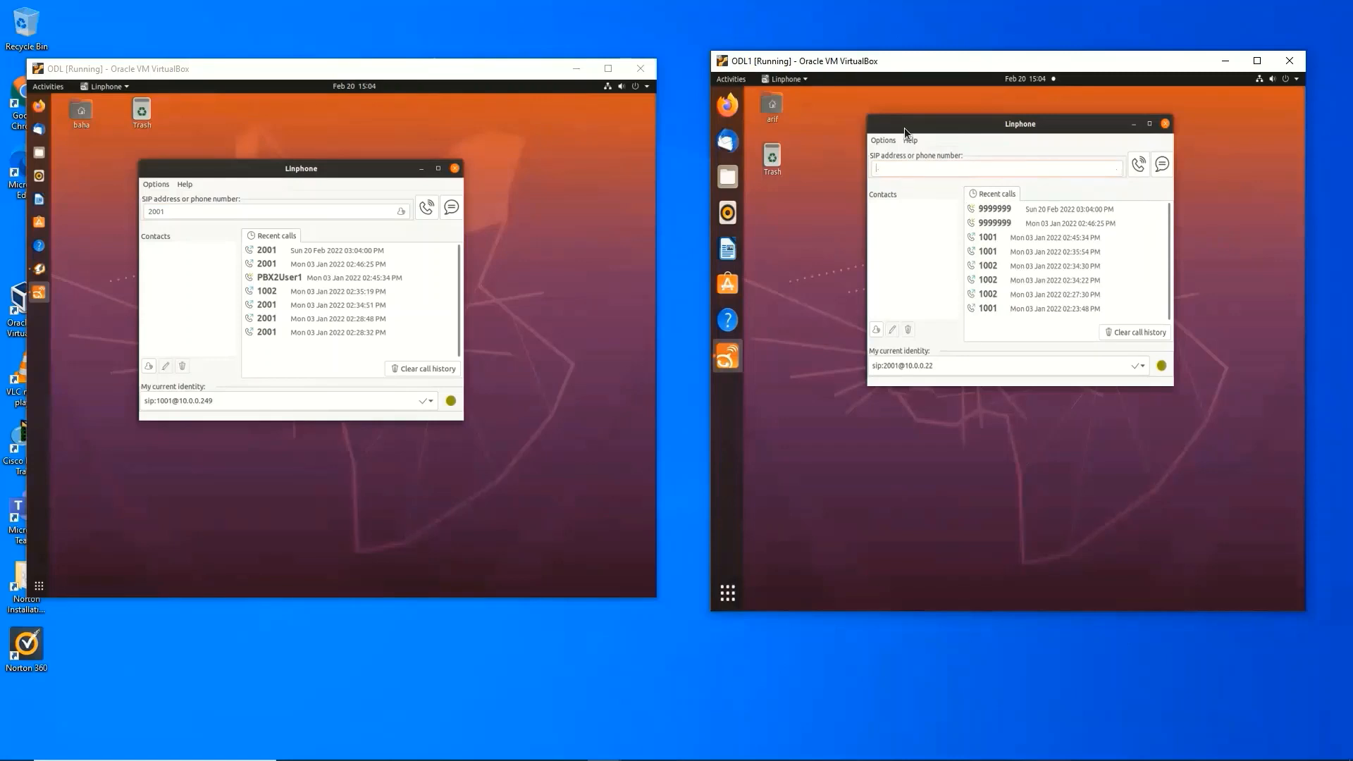
pyautogui.write('1001')
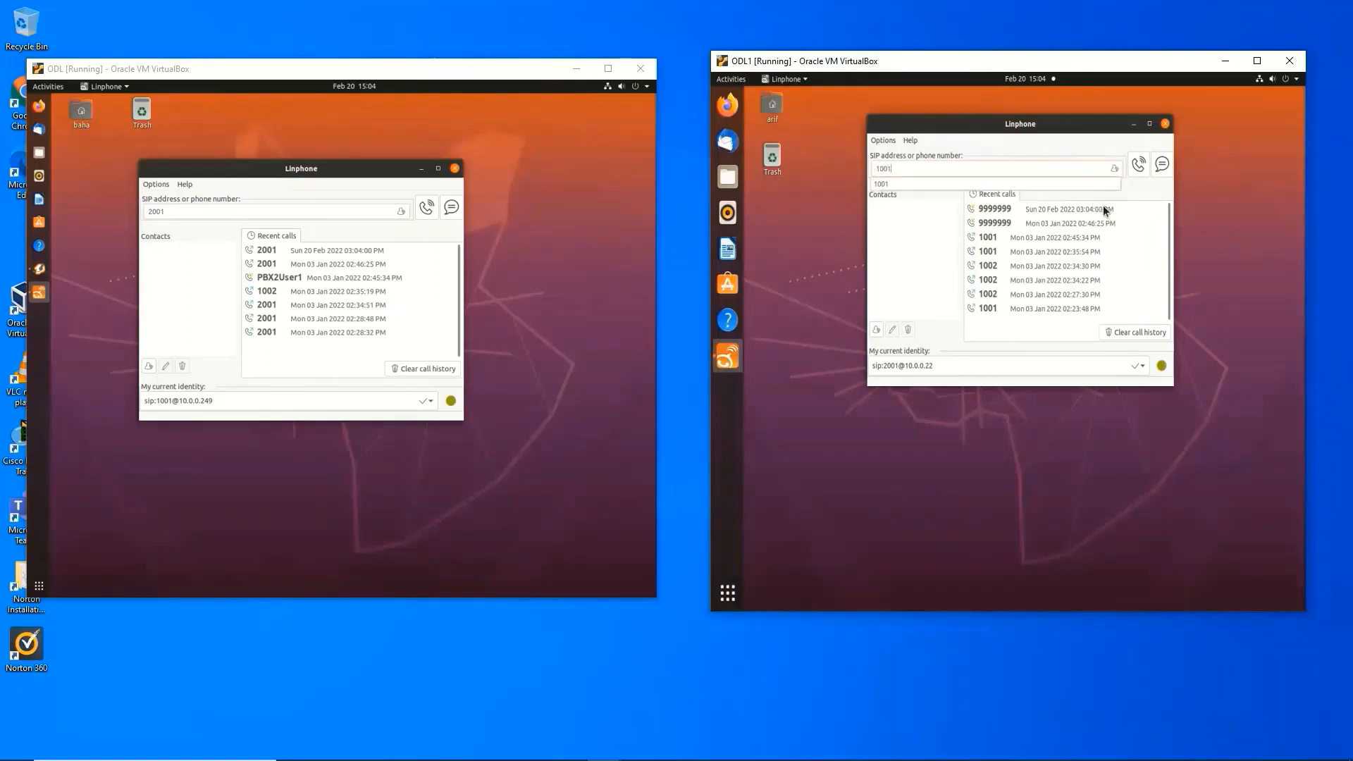
pyautogui.click(1140, 169)
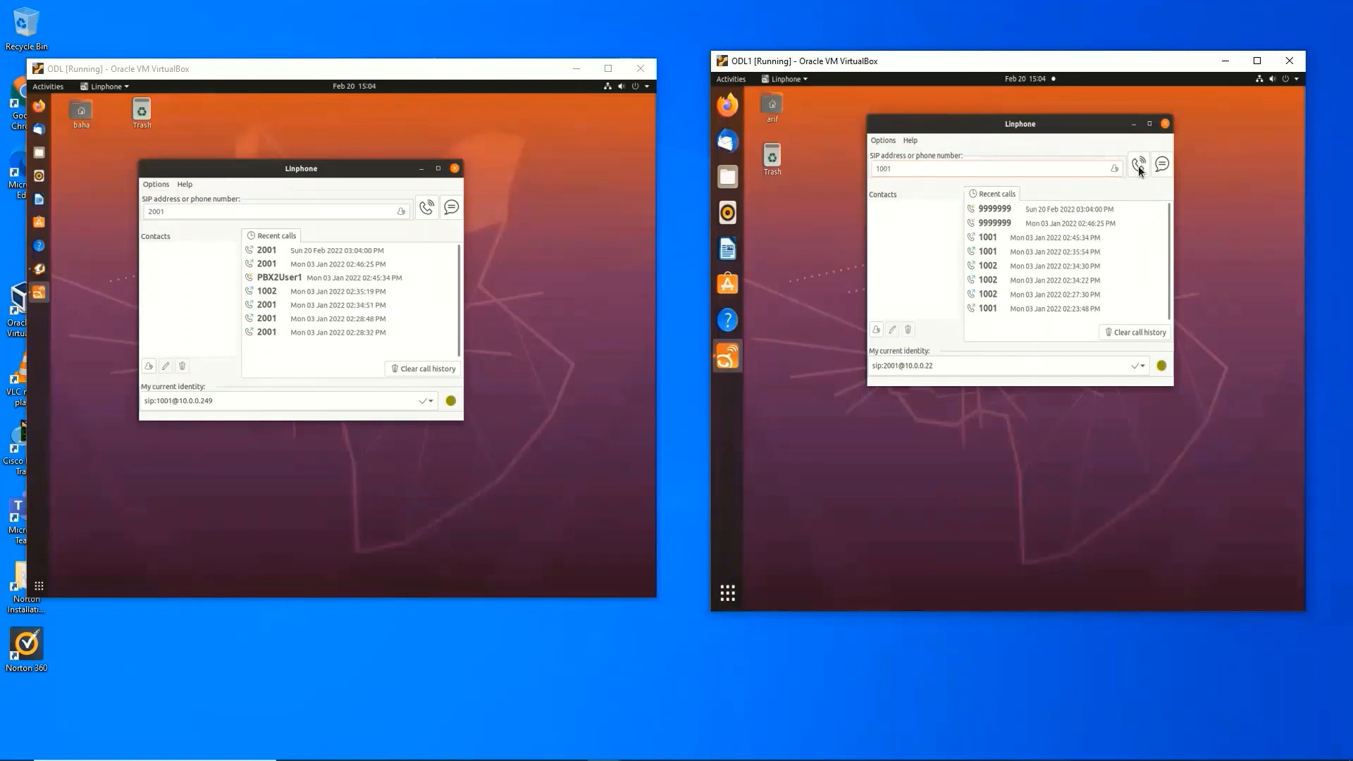
pyautogui.click(1140, 168)
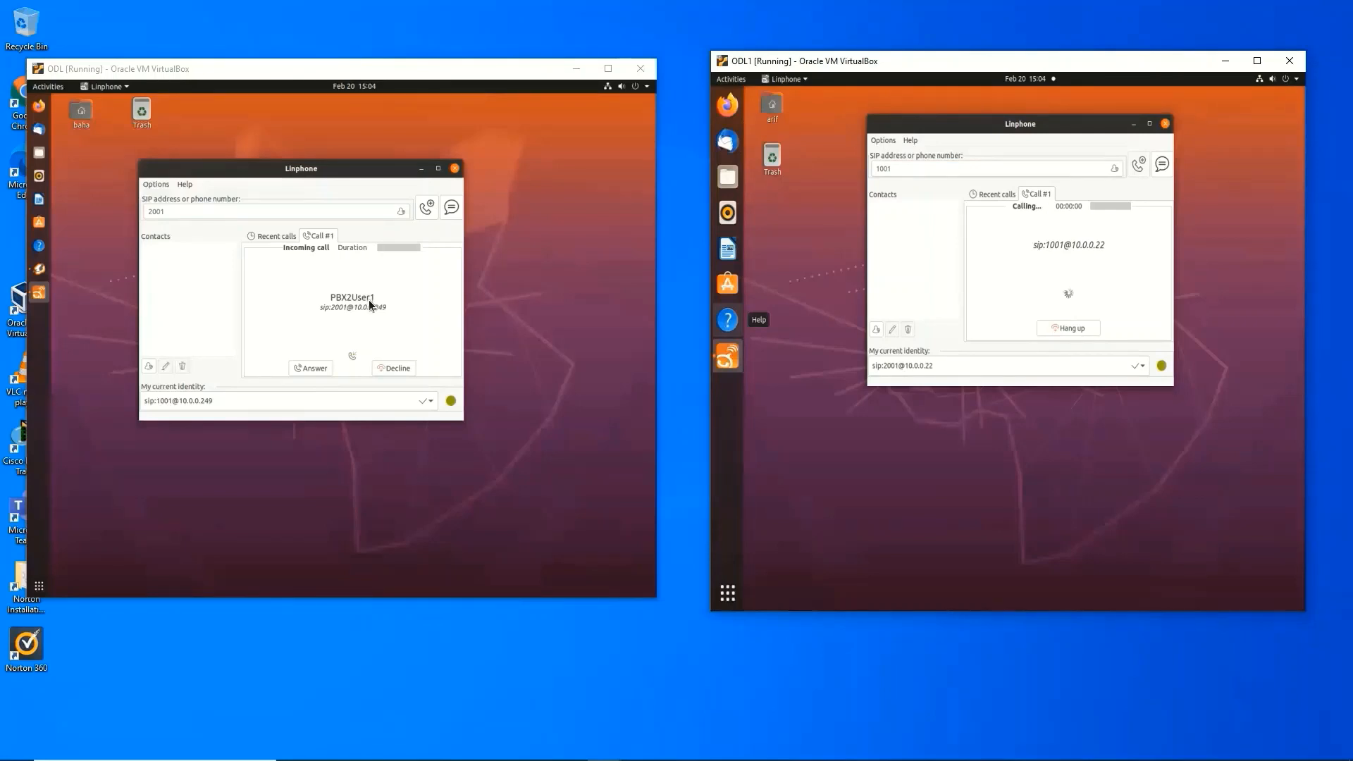
pyautogui.click(310, 366)
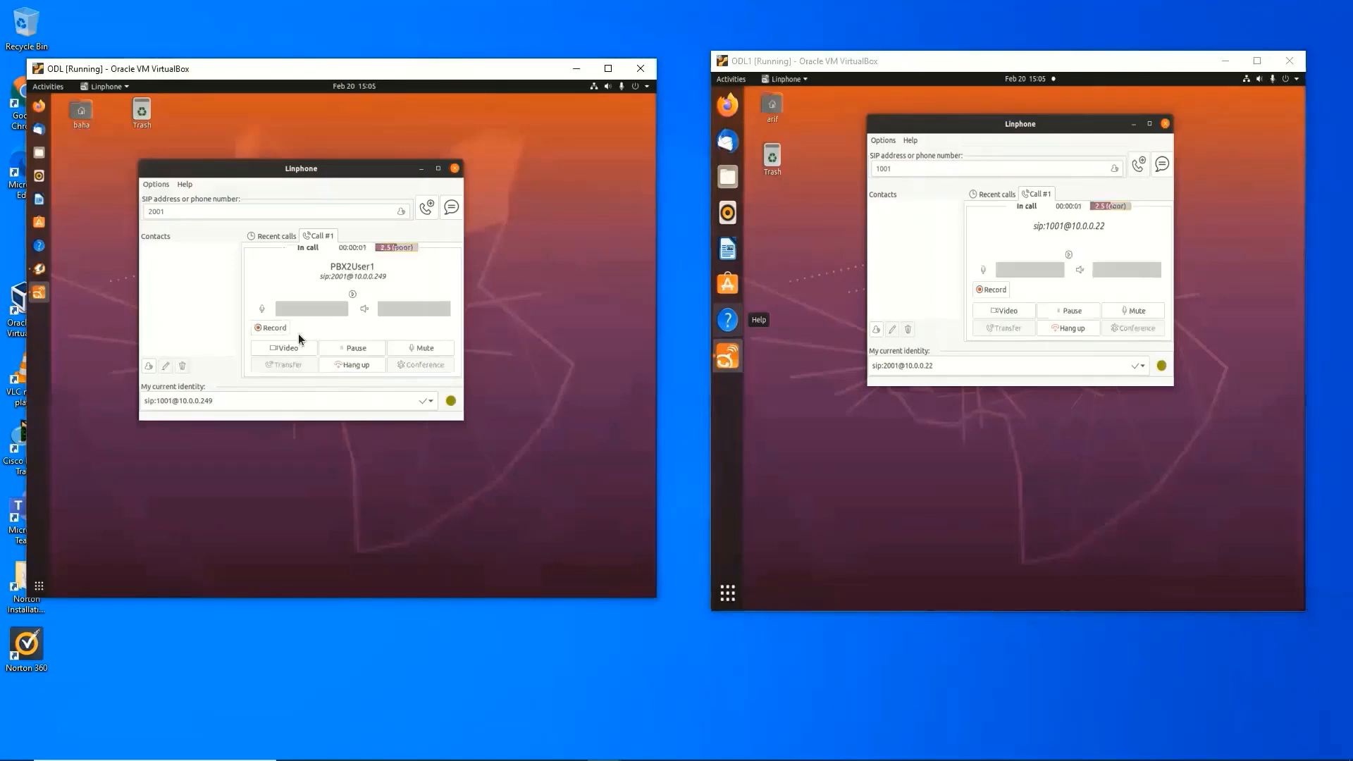